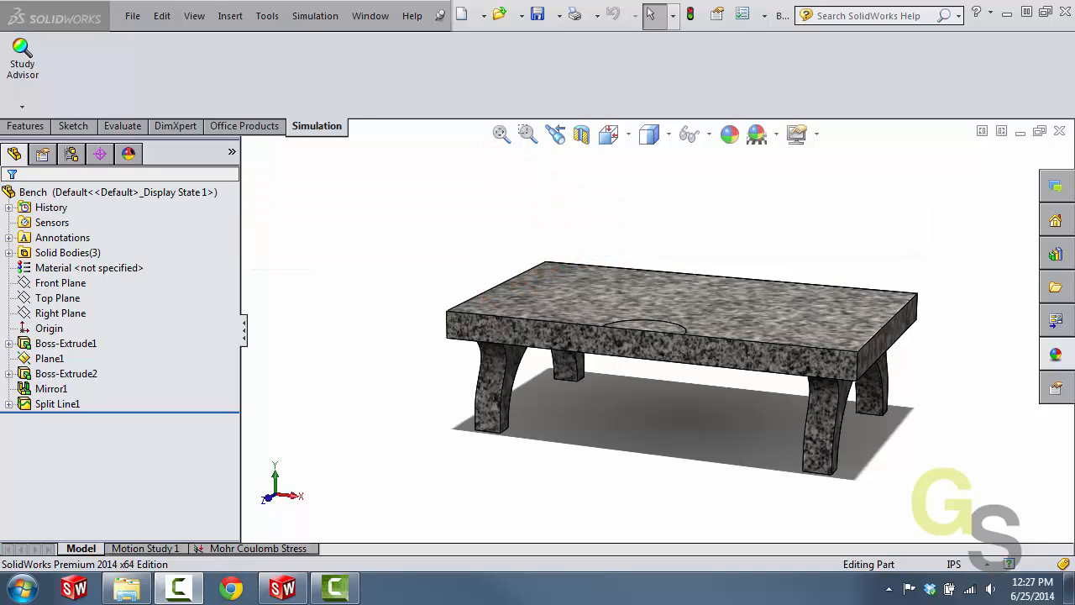
# Step: Examine the bench model and the circular split face at the seat's front edge
pyautogui.moveTo(758, 509)
pyautogui.mouseDown(button='middle')
pyautogui.moveTo(768, 484)
pyautogui.moveTo(755, 488)
pyautogui.mouseUp(button='middle')
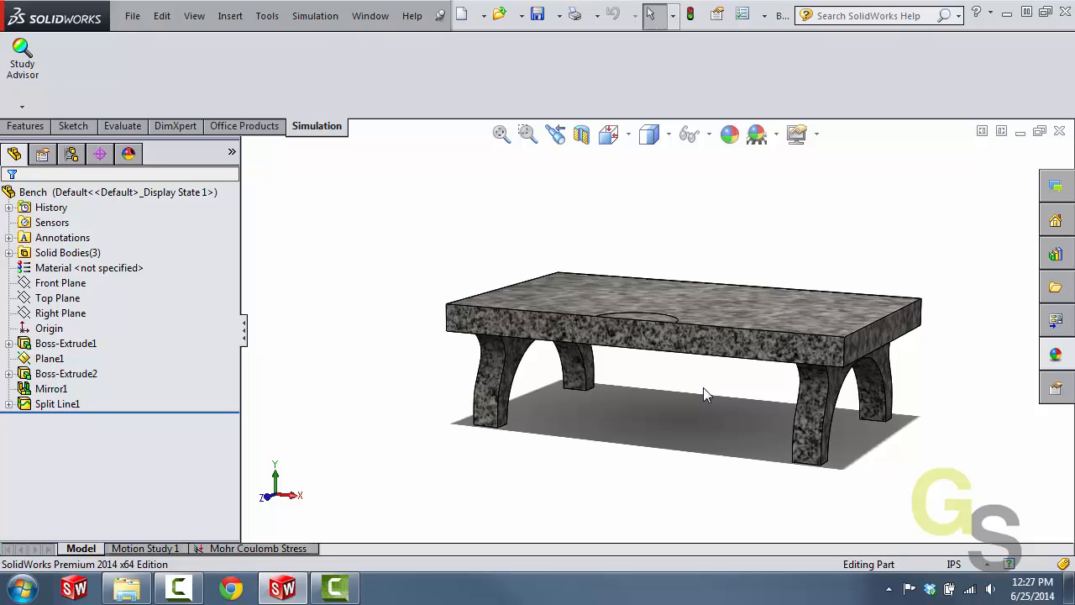
pyautogui.moveTo(671, 377); pyautogui.dragTo(667, 391, button='middle')
pyautogui.click(649, 336)
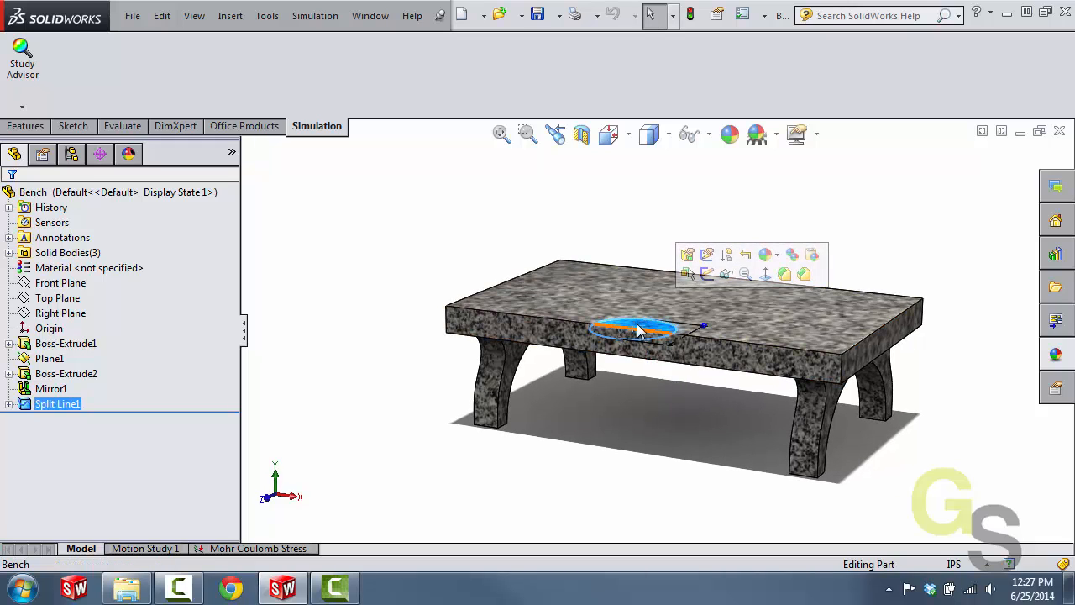
pyautogui.moveTo(647, 396); pyautogui.dragTo(650, 387, button='middle')
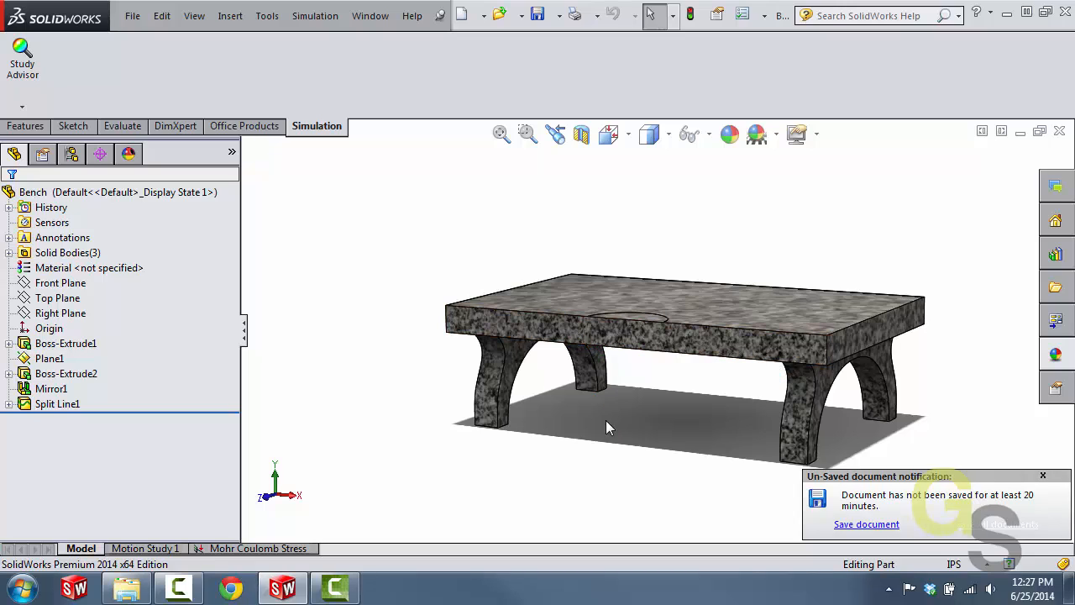
pyautogui.moveTo(611, 422); pyautogui.dragTo(634, 376, button='middle')
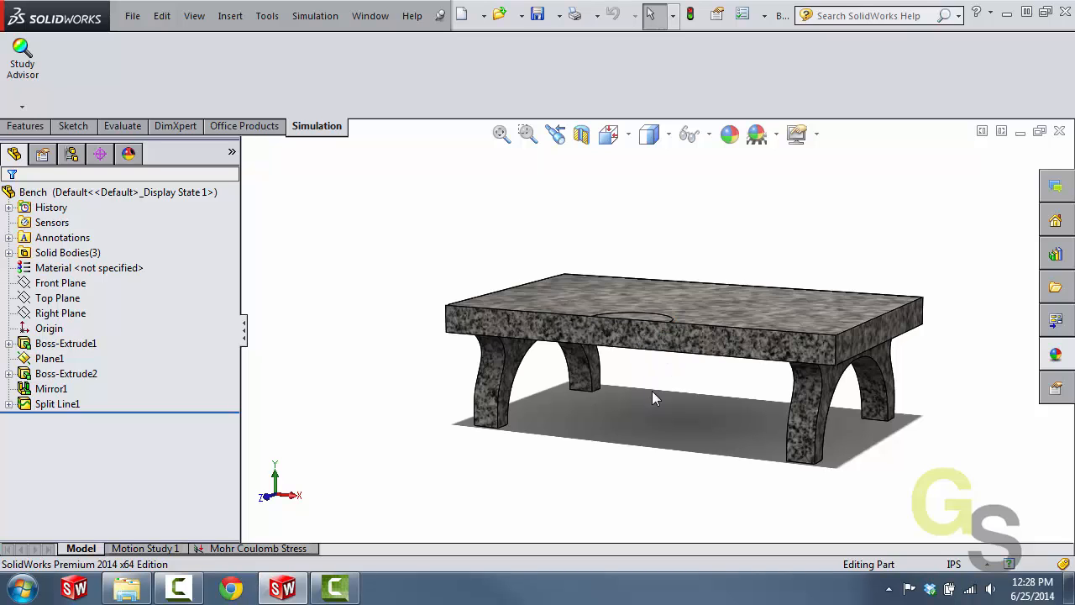
pyautogui.moveTo(568, 440)
pyautogui.mouseDown(button='middle')
pyautogui.moveTo(569, 384)
pyautogui.moveTo(561, 421)
pyautogui.mouseUp(button='middle')
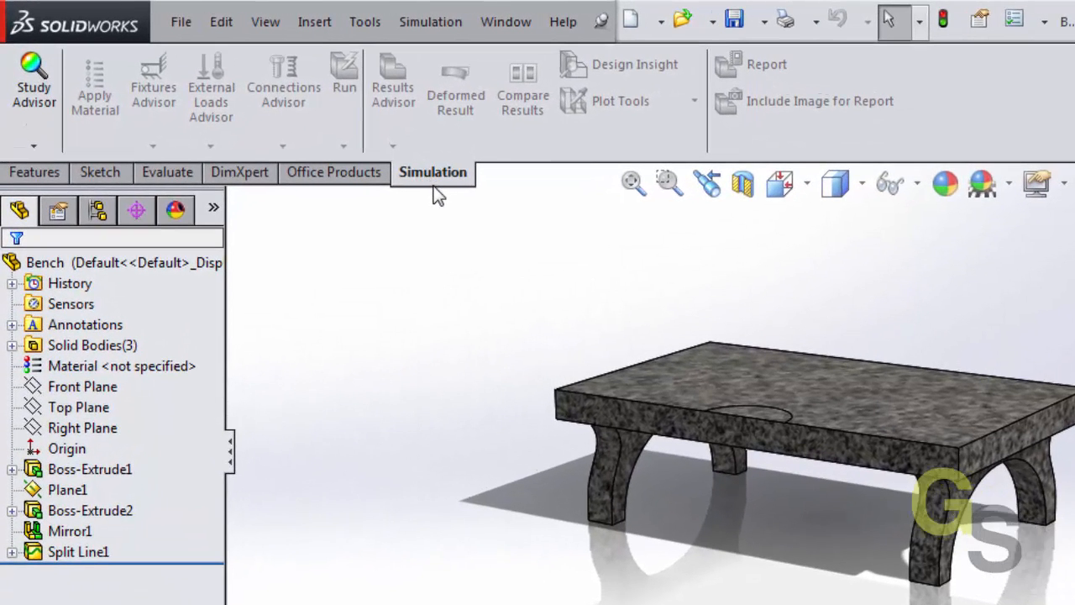
# Step: Create a new static simulation study named Mohr Coulomb for the bench
pyautogui.click(39, 147)
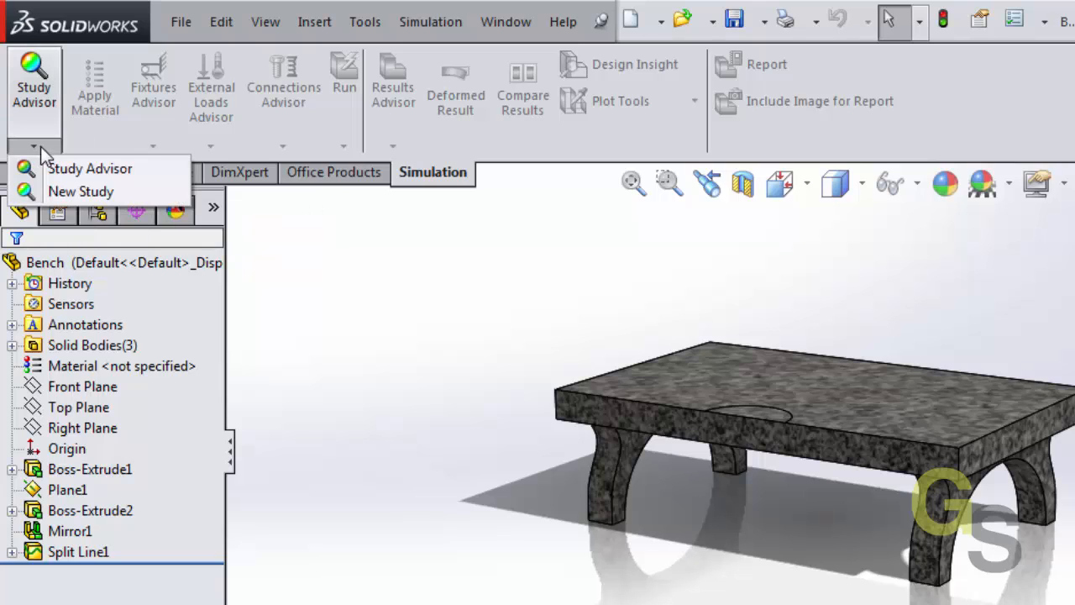
pyautogui.click(67, 192)
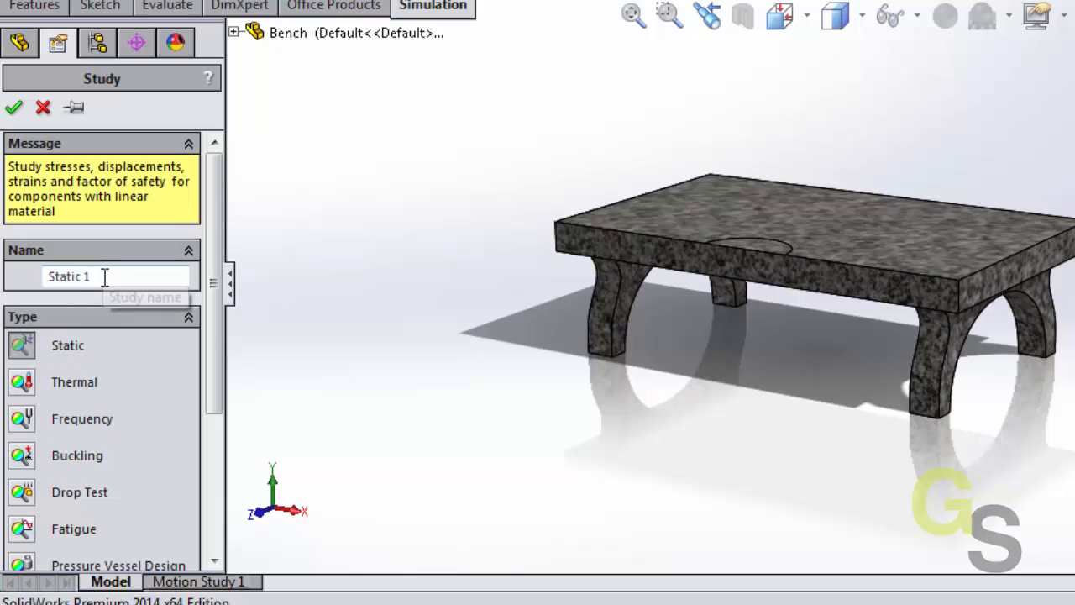
pyautogui.moveTo(105, 277); pyautogui.dragTo(36, 276)
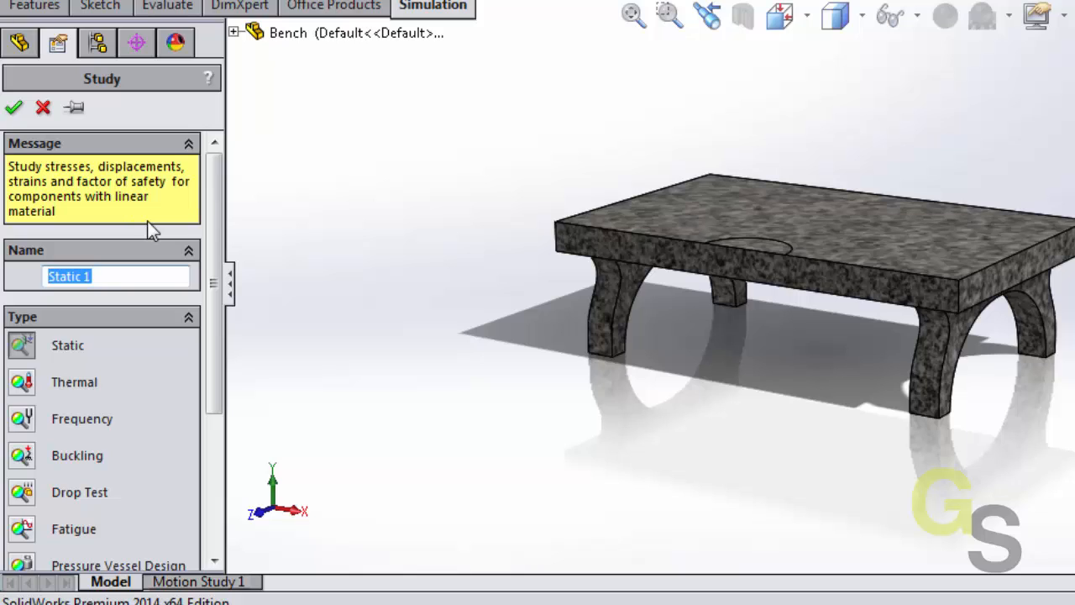
pyautogui.write('Mor')
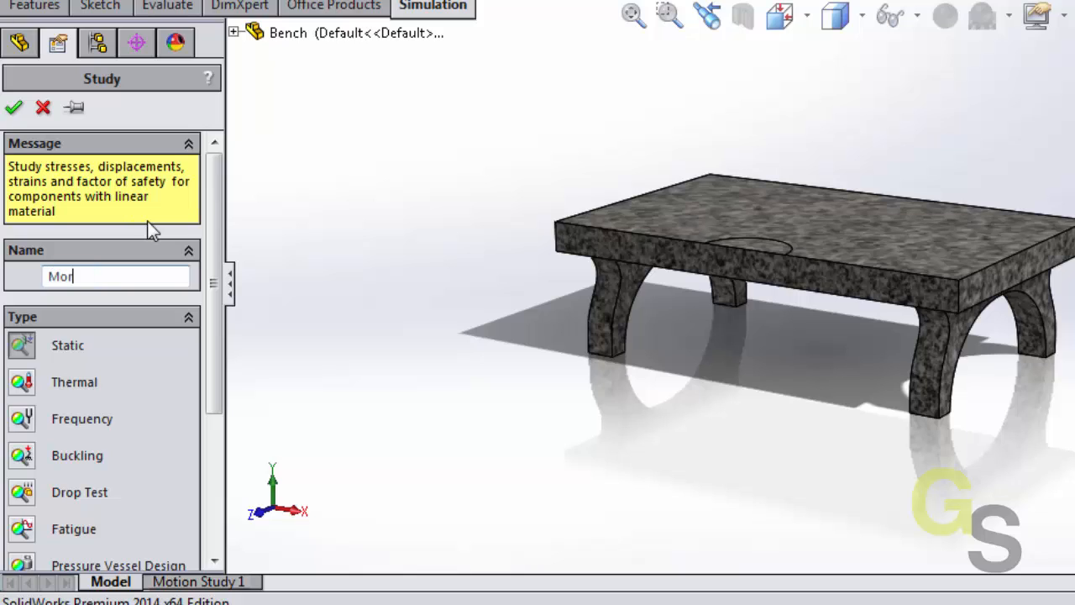
pyautogui.press('BackSpace')
pyautogui.write('hr Coulomb')
pyautogui.click(13, 109)
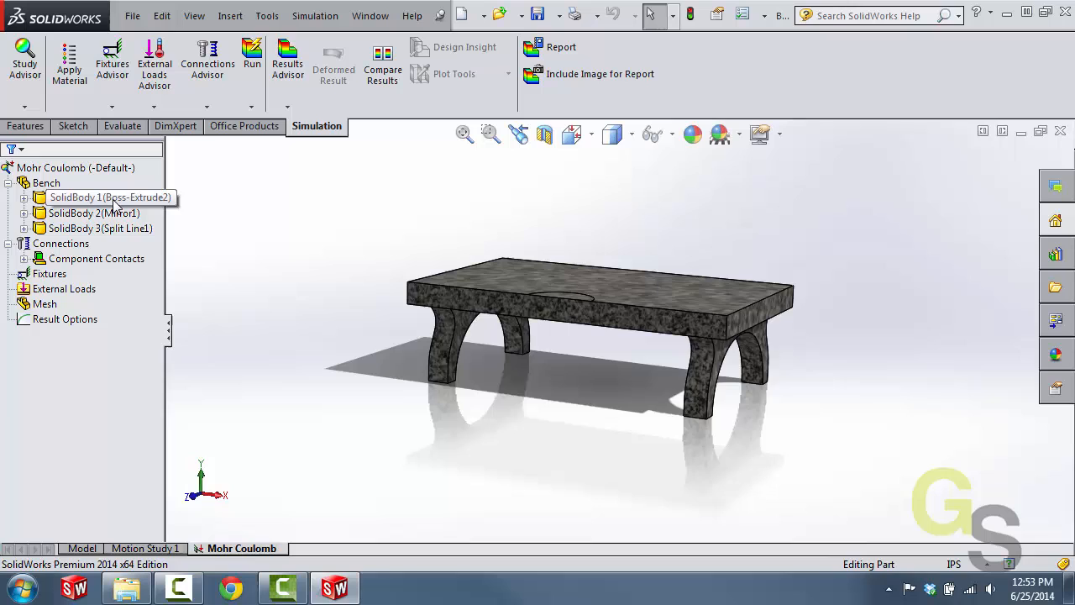
# Step: Identify the study's three solid bodies on the bench: the two leg supports and the seat slab
pyautogui.click(109, 199)
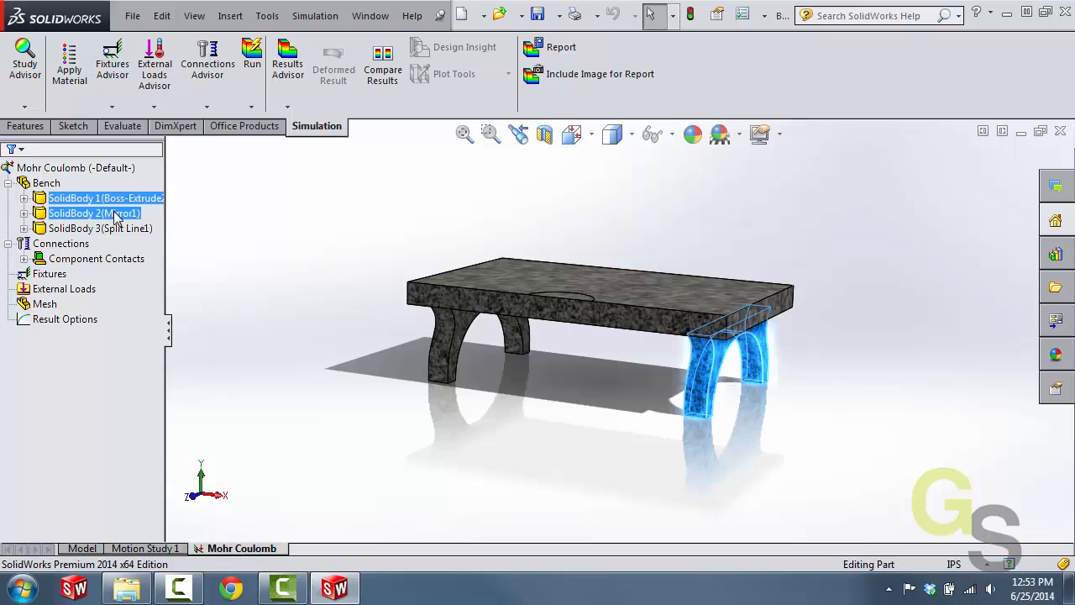
pyautogui.click(116, 215)
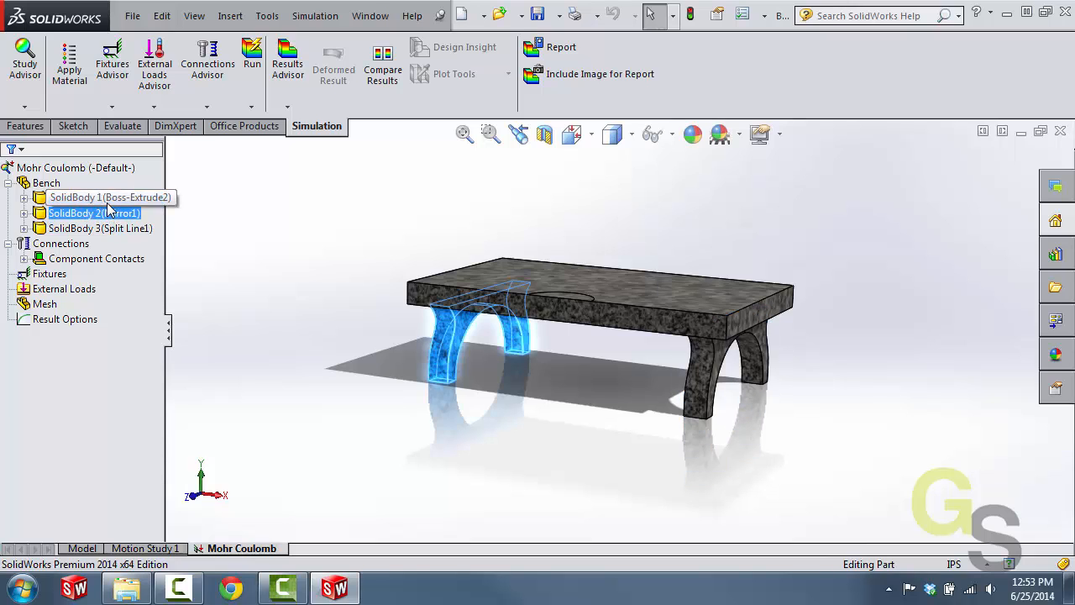
pyautogui.click(107, 202)
pyautogui.click(110, 215)
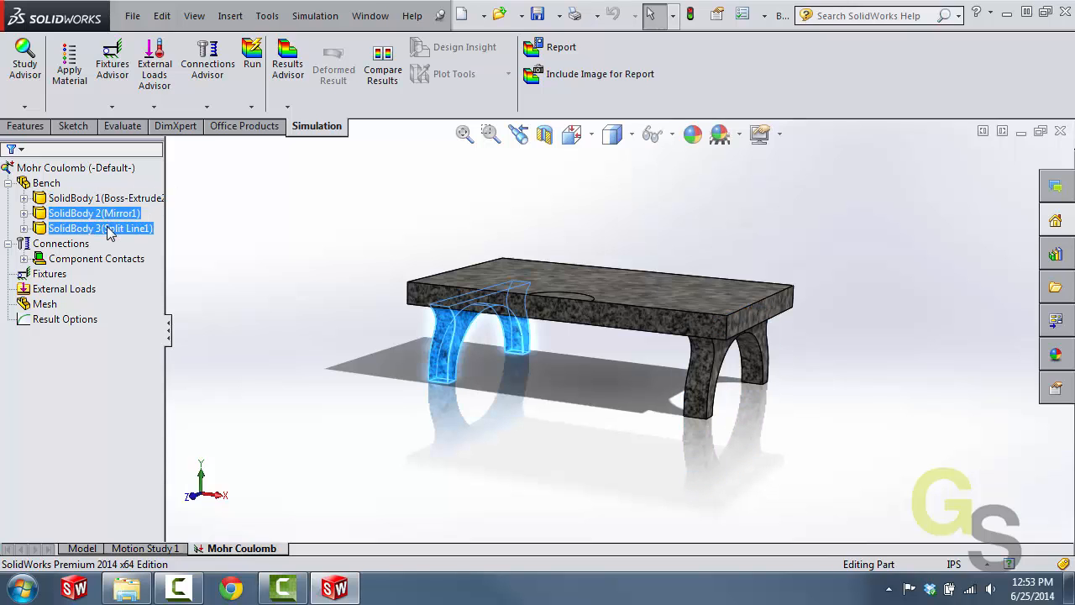
pyautogui.click(110, 230)
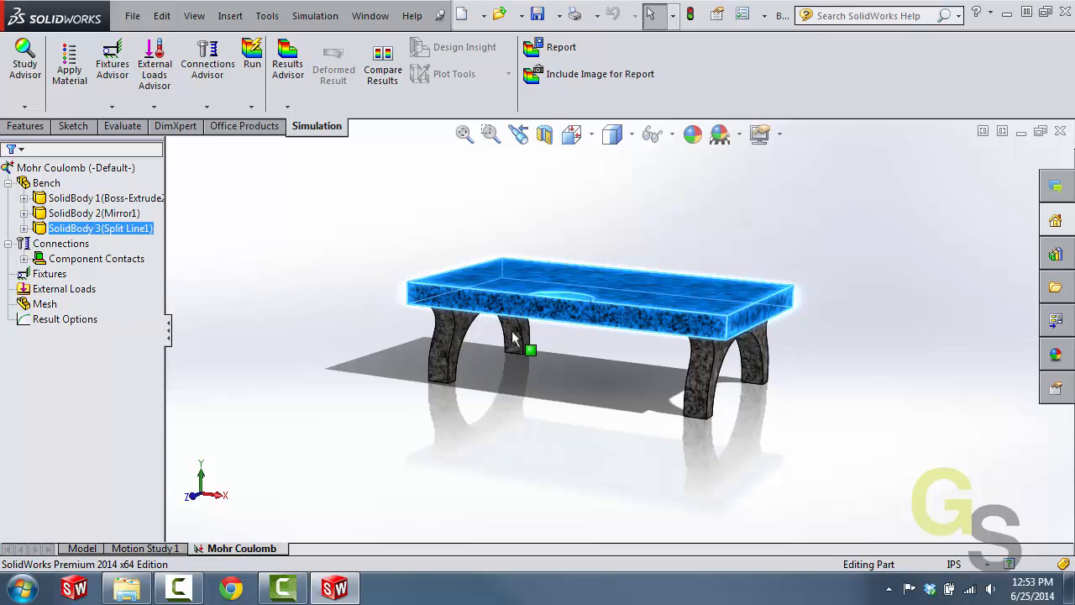
pyautogui.moveTo(641, 351); pyautogui.dragTo(630, 343, button='middle')
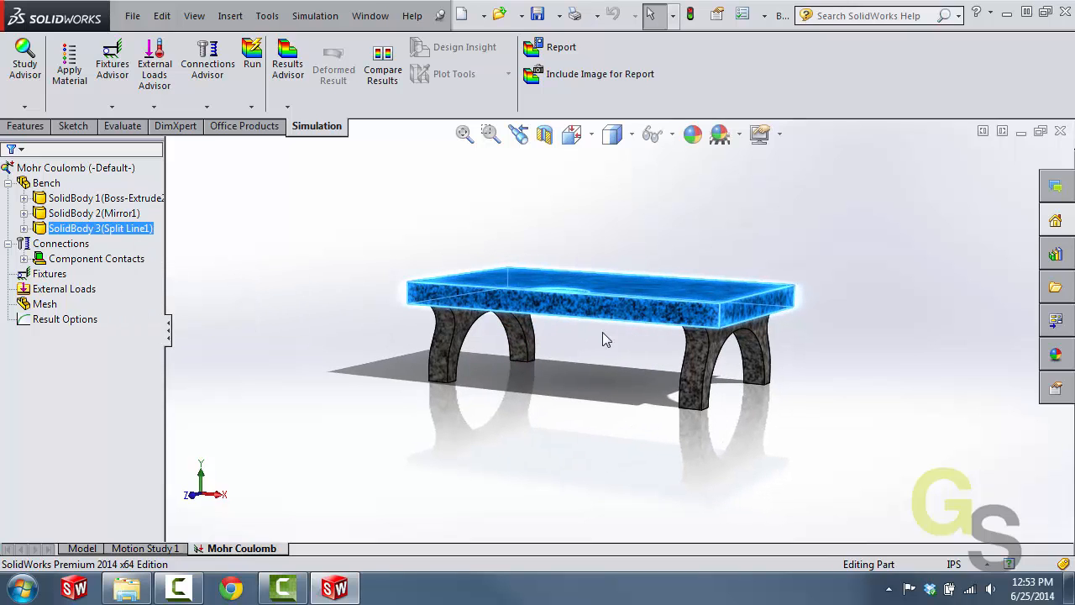
pyautogui.click(612, 356)
# Step: Examine the split-line face on top of the seat slab near the front edge
pyautogui.moveTo(535, 369); pyautogui.dragTo(551, 378, button='middle')
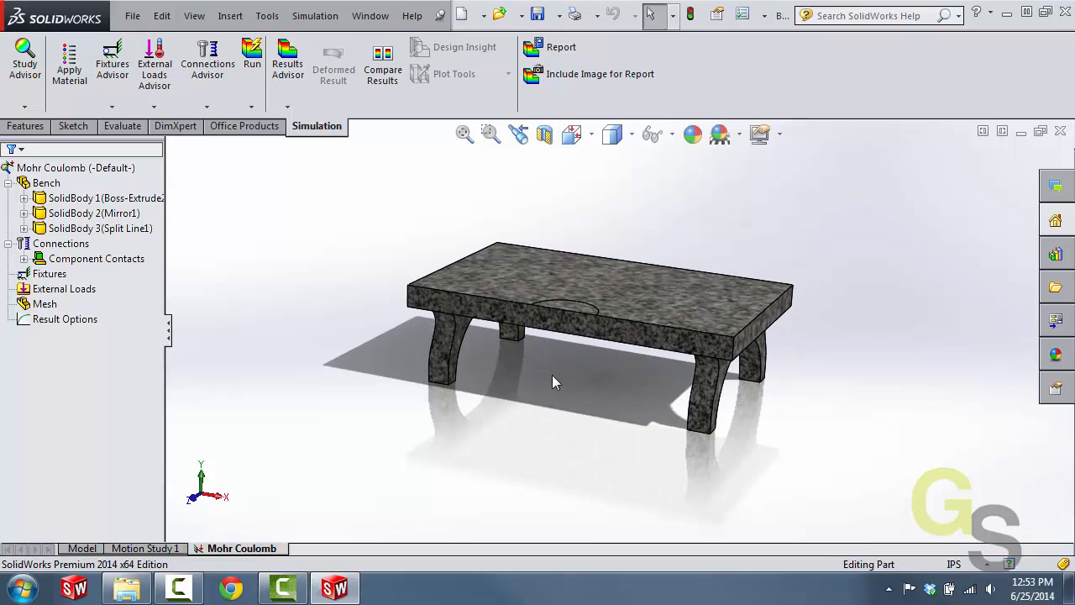
pyautogui.scroll(-3, 567, 312)
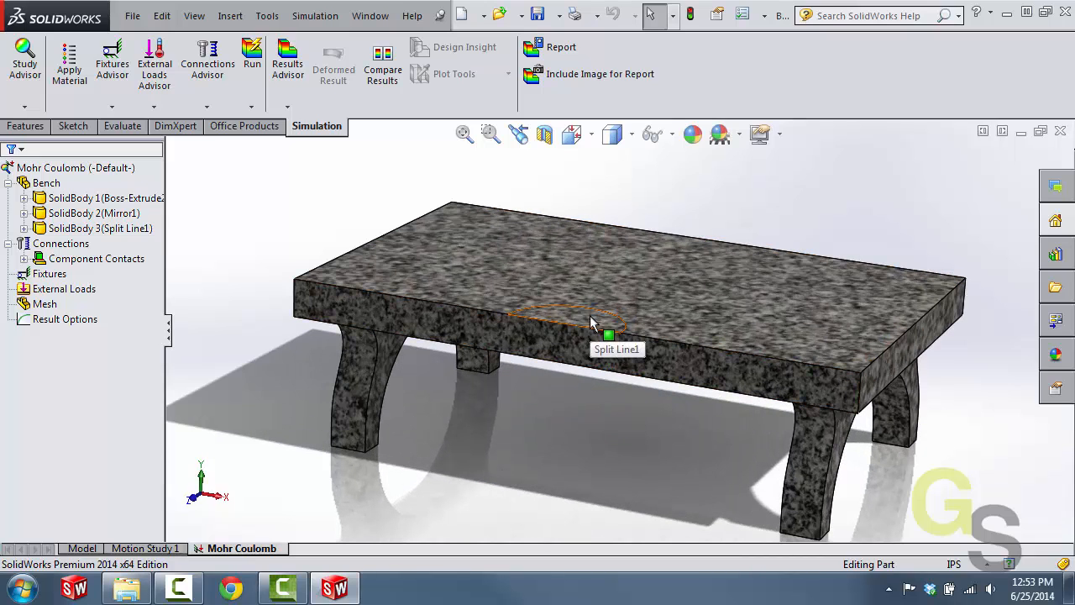
pyautogui.click(593, 326)
pyautogui.click(576, 401)
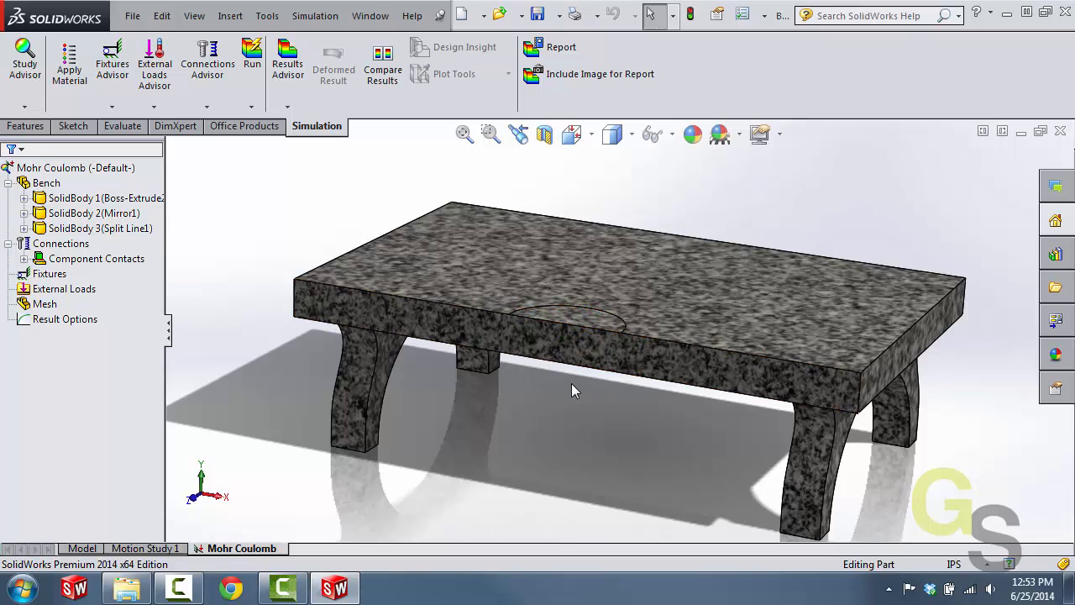
pyautogui.moveTo(571, 382); pyautogui.dragTo(564, 375, button='middle')
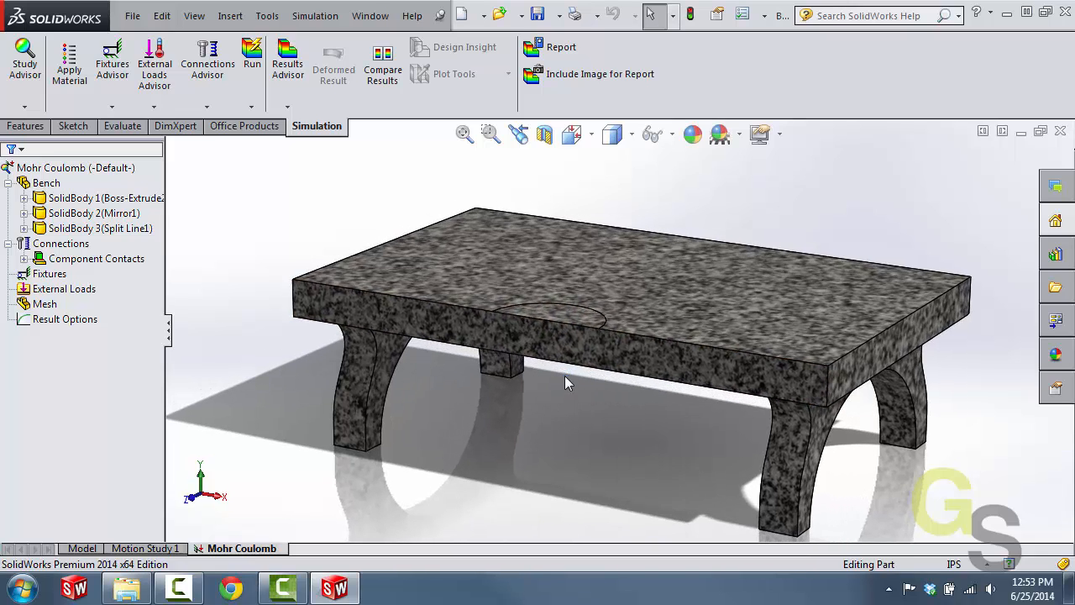
pyautogui.click(567, 323)
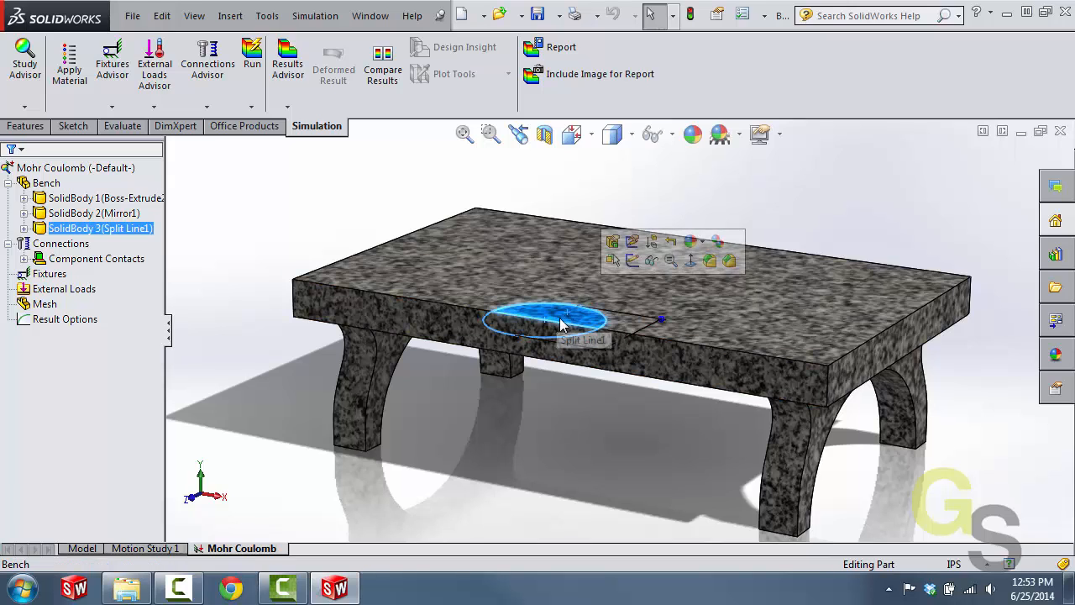
pyautogui.click(537, 449)
pyautogui.moveTo(537, 449)
pyautogui.mouseDown(button='middle')
pyautogui.moveTo(538, 503)
pyautogui.moveTo(543, 431)
pyautogui.mouseUp(button='middle')
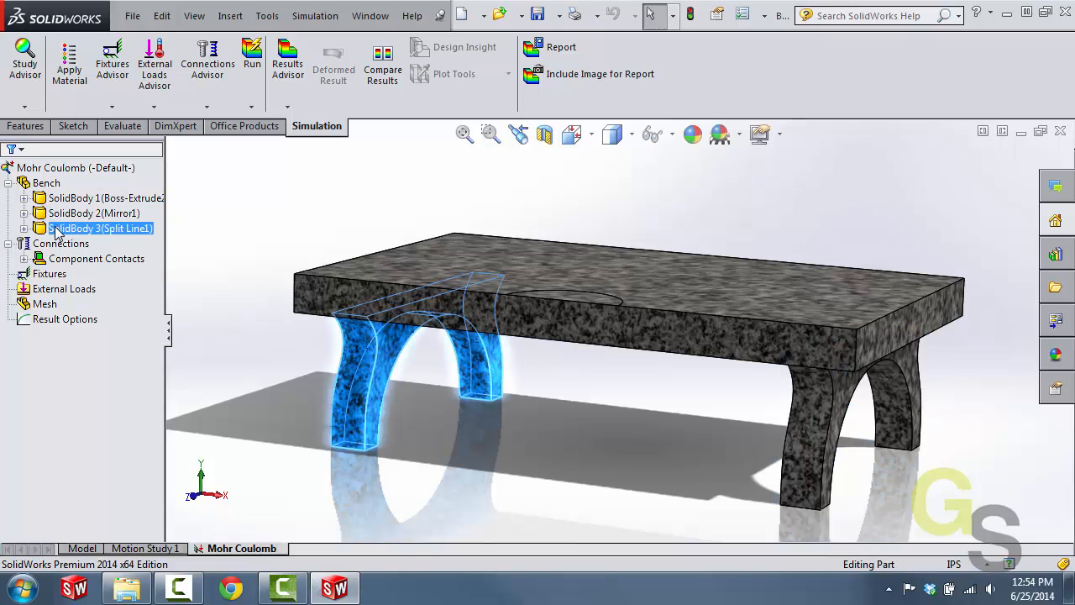
pyautogui.rightClick(47, 184)
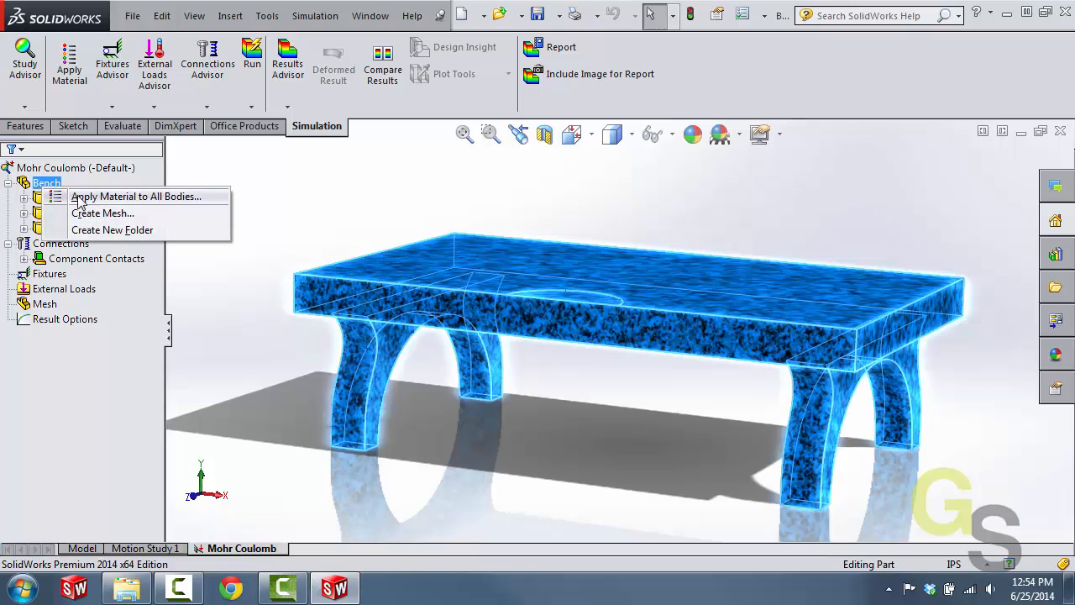
pyautogui.click(134, 198)
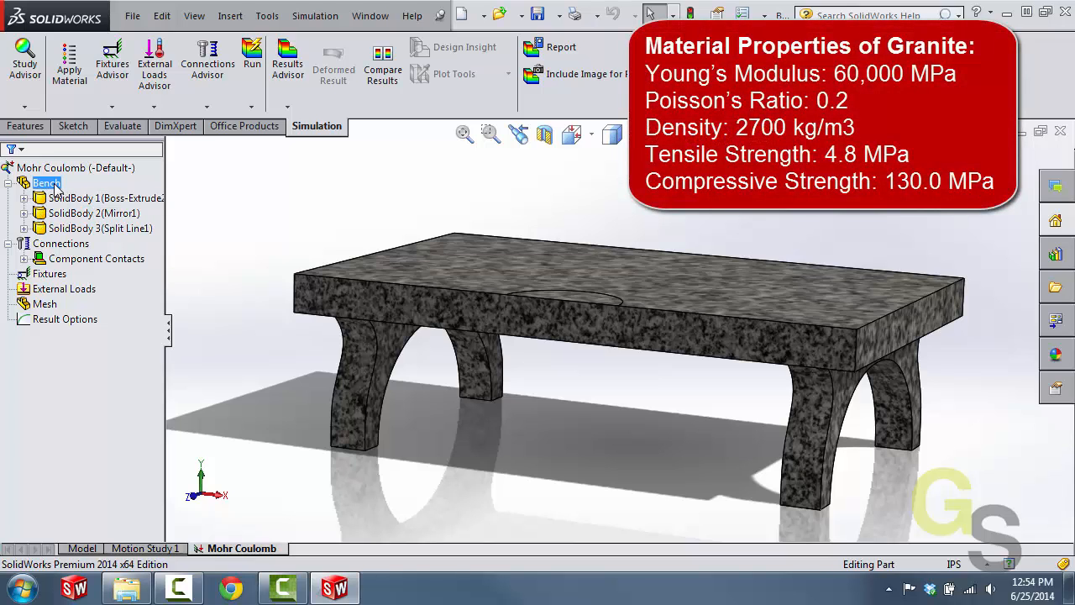
pyautogui.scroll(-1, 207, 271)
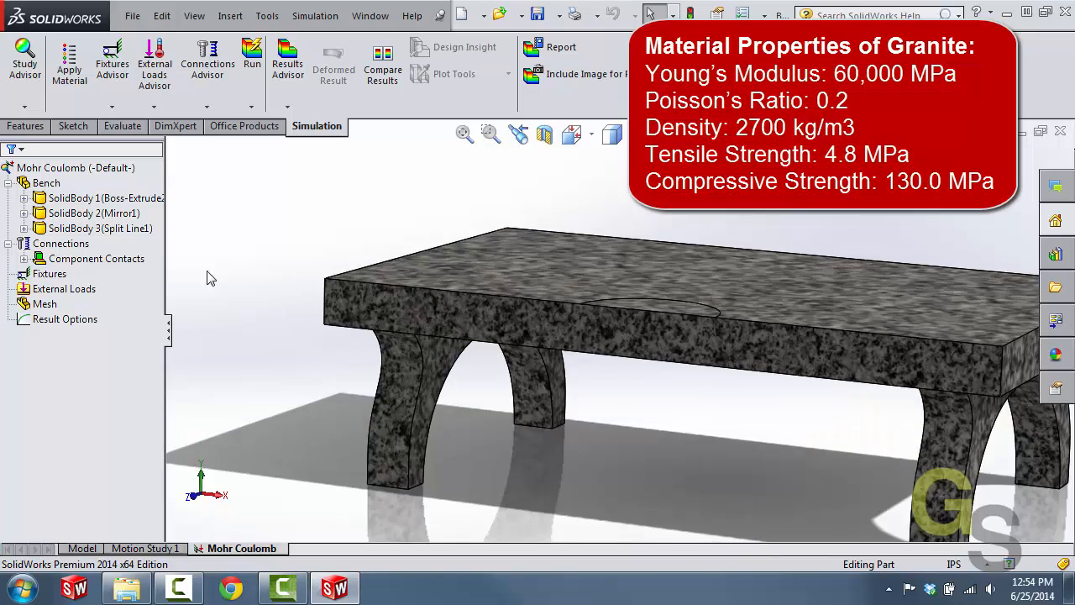
pyautogui.scroll(1, 668, 427)
pyautogui.scroll(2, 713, 437)
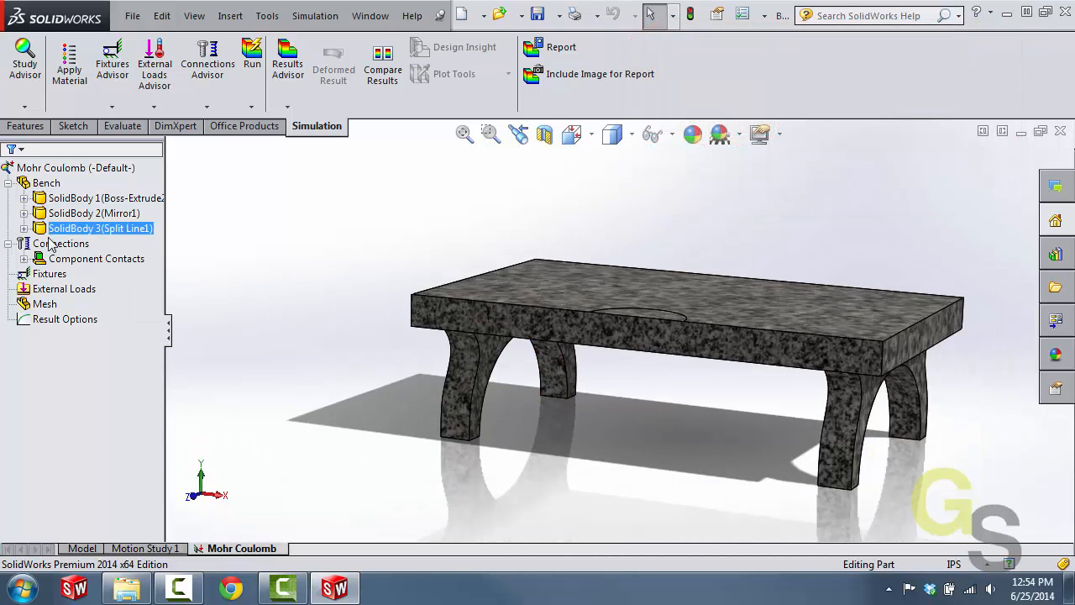
# Step: Check the study's Connections and examine from below where the legs meet the underside of the seat
pyautogui.click(59, 244)
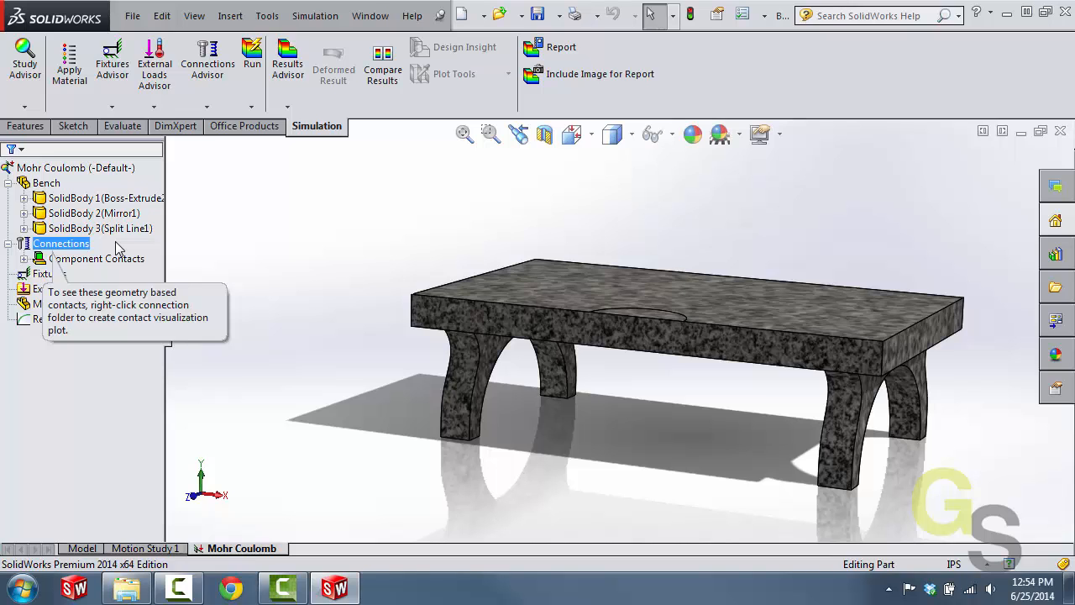
pyautogui.click(355, 308)
pyautogui.moveTo(361, 376); pyautogui.dragTo(363, 328, button='middle')
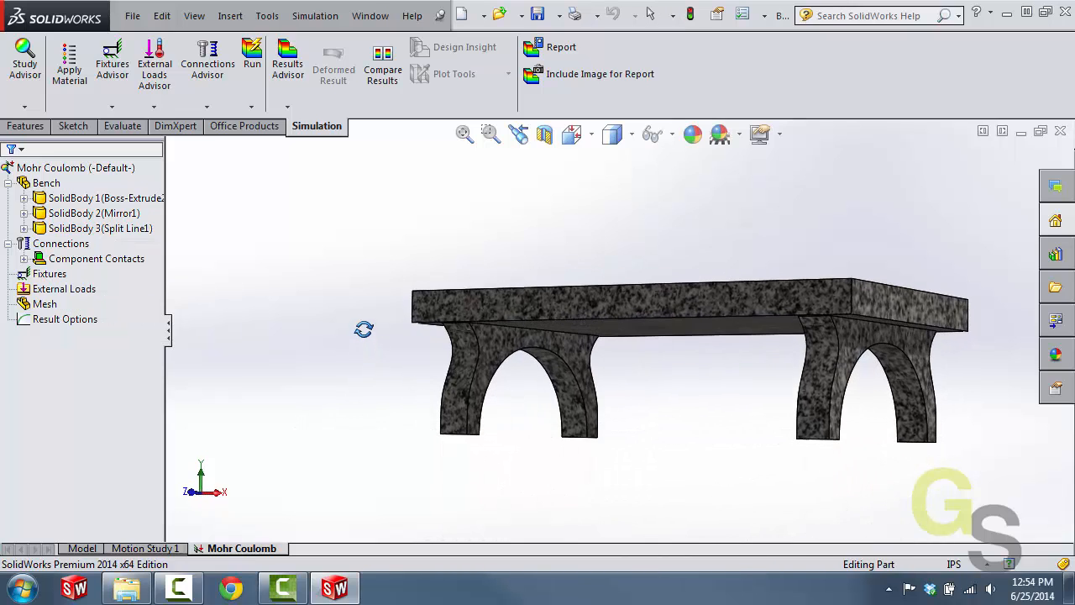
pyautogui.scroll(-2, 521, 382)
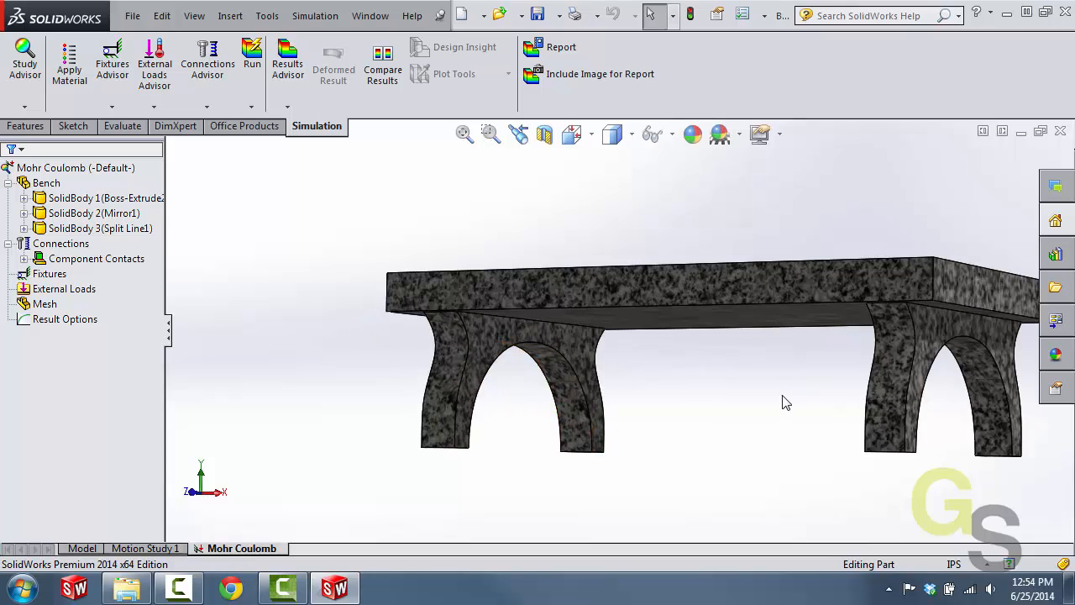
pyautogui.moveTo(785, 402); pyautogui.dragTo(752, 389, button='middle')
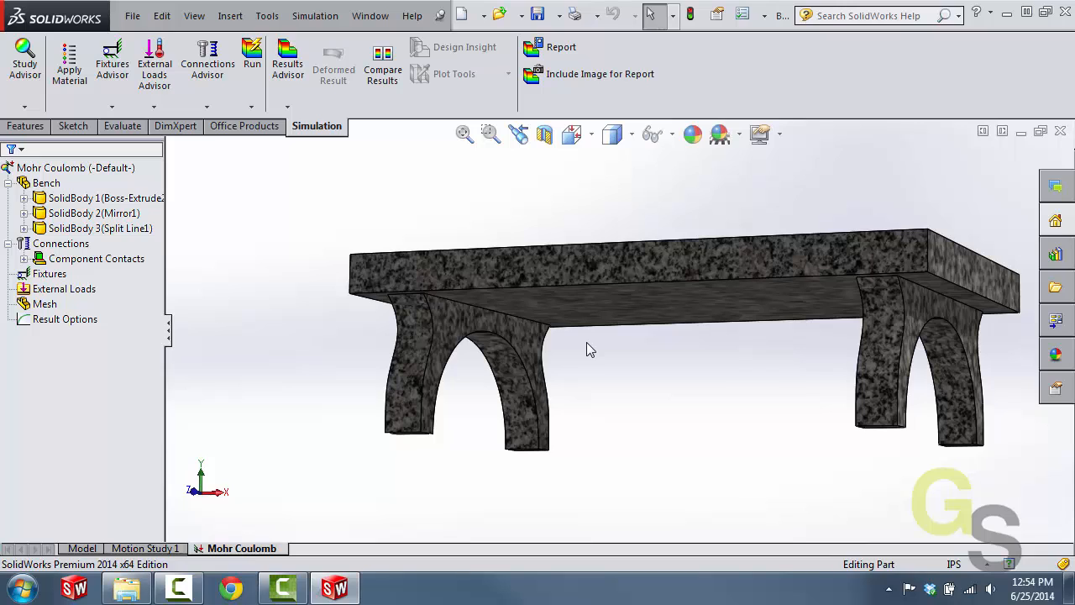
pyautogui.moveTo(591, 344); pyautogui.dragTo(594, 355, button='middle')
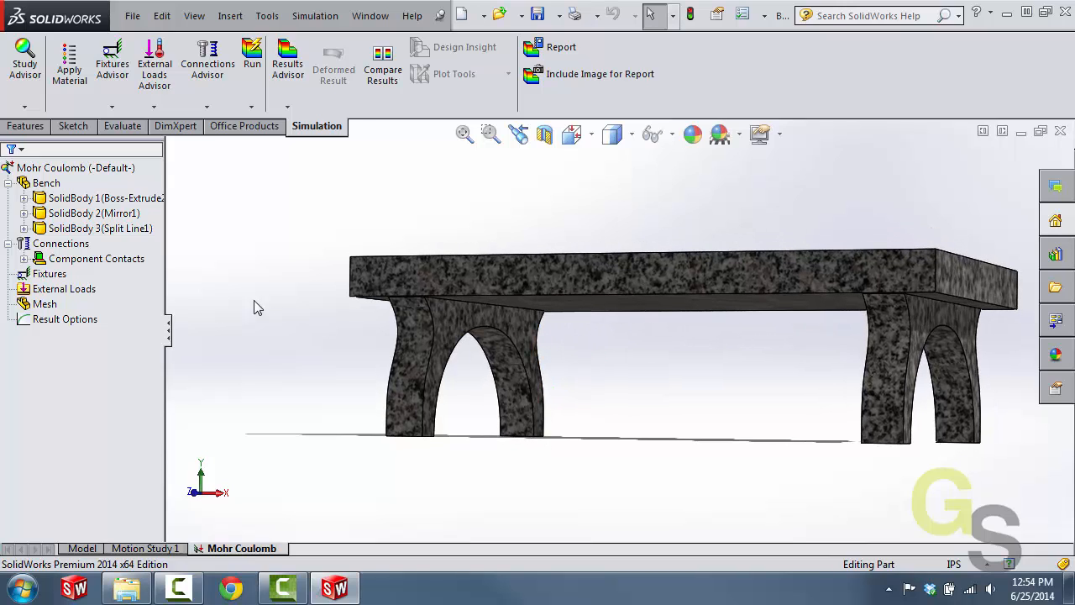
# Step: Inspect the Global Contact entry in Component Contacts and the seat-to-leg joints it covers
pyautogui.click(38, 260)
pyautogui.click(24, 259)
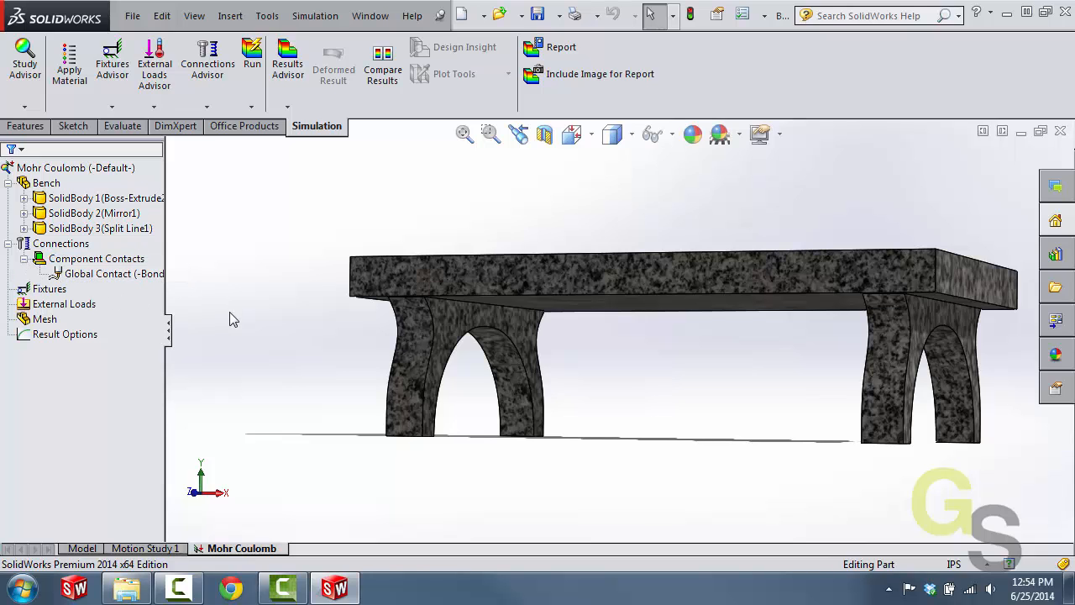
pyautogui.moveTo(230, 314); pyautogui.dragTo(271, 355, button='middle')
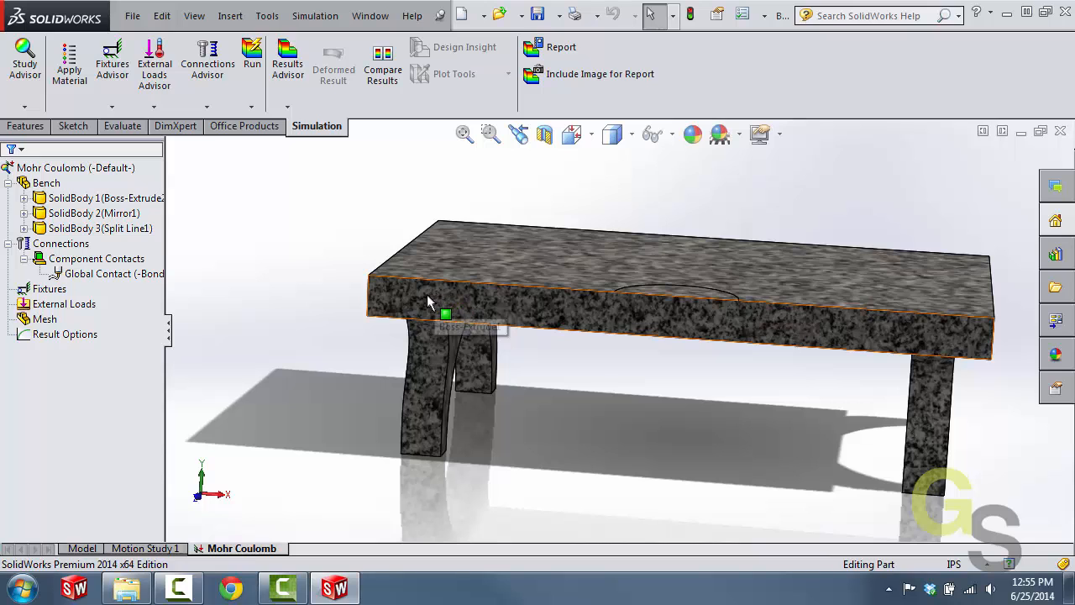
pyautogui.moveTo(326, 350); pyautogui.dragTo(312, 281, button='middle')
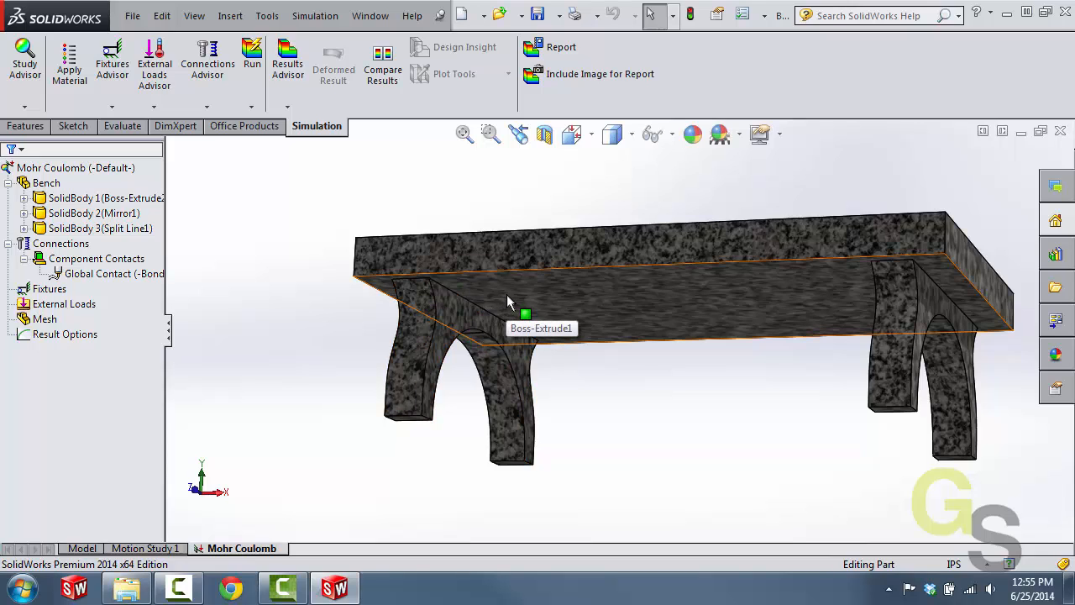
pyautogui.moveTo(672, 386); pyautogui.dragTo(663, 414, button='middle')
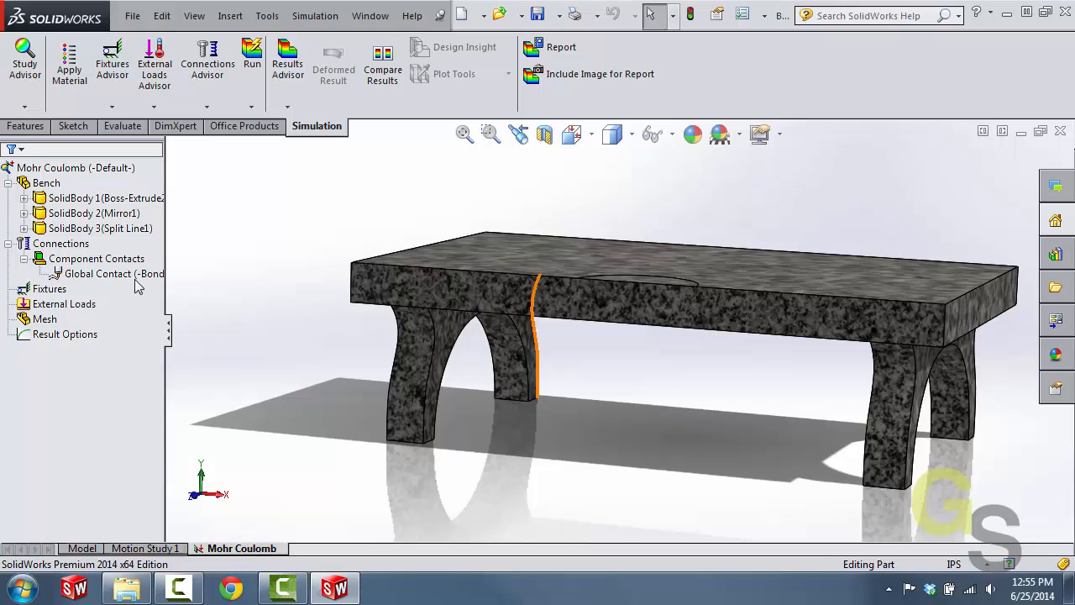
pyautogui.click(60, 243)
pyautogui.click(23, 258)
pyautogui.click(54, 257)
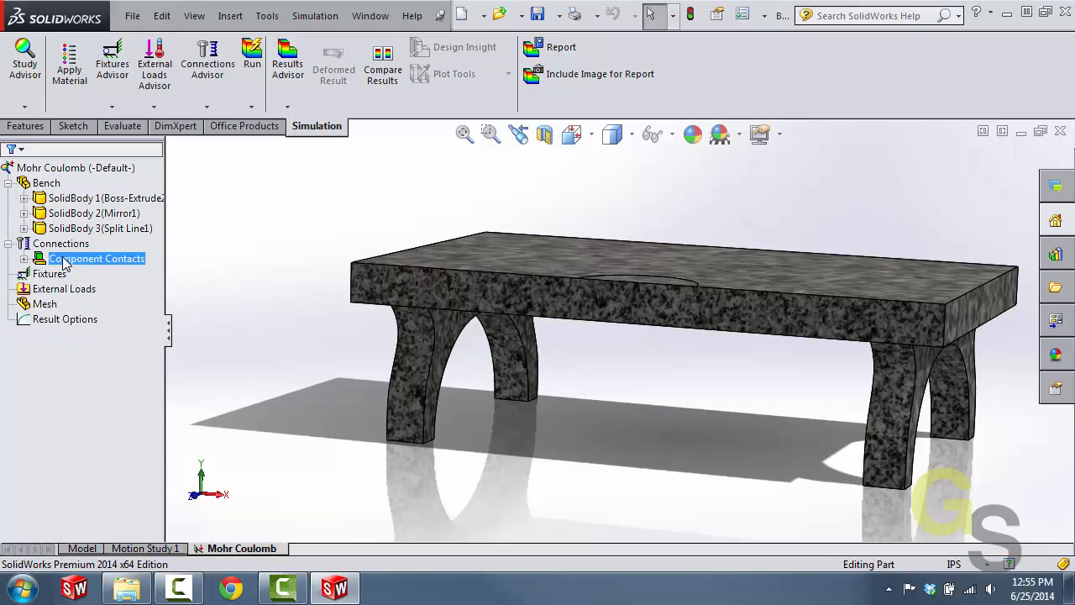
# Step: Check the study's Fixtures entry and examine the undersides of the bench's four feet
pyautogui.click(58, 276)
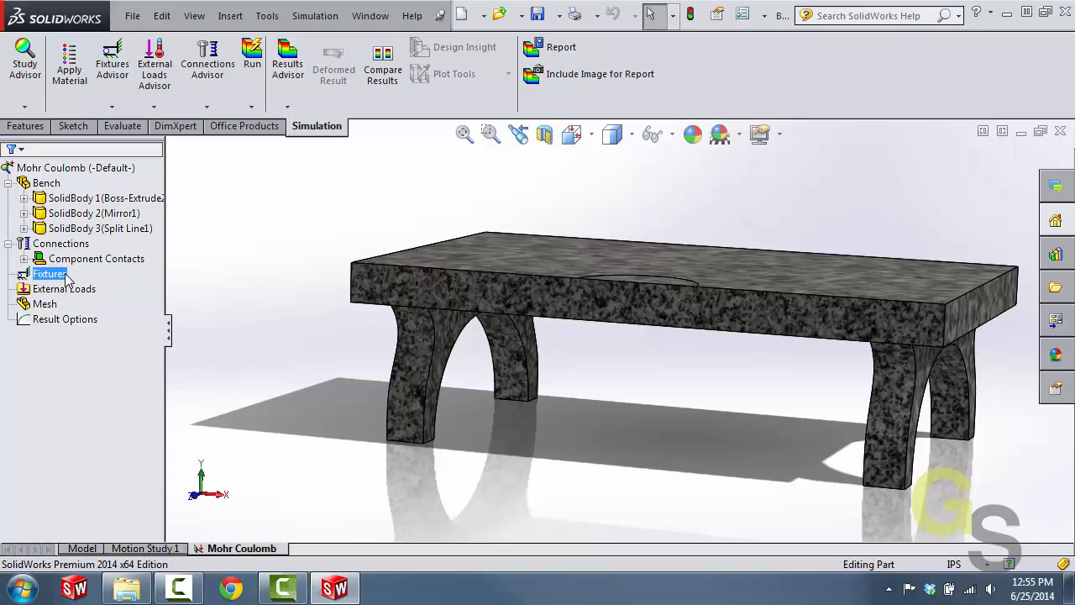
pyautogui.click(254, 376)
pyautogui.moveTo(706, 516); pyautogui.dragTo(697, 449, button='middle')
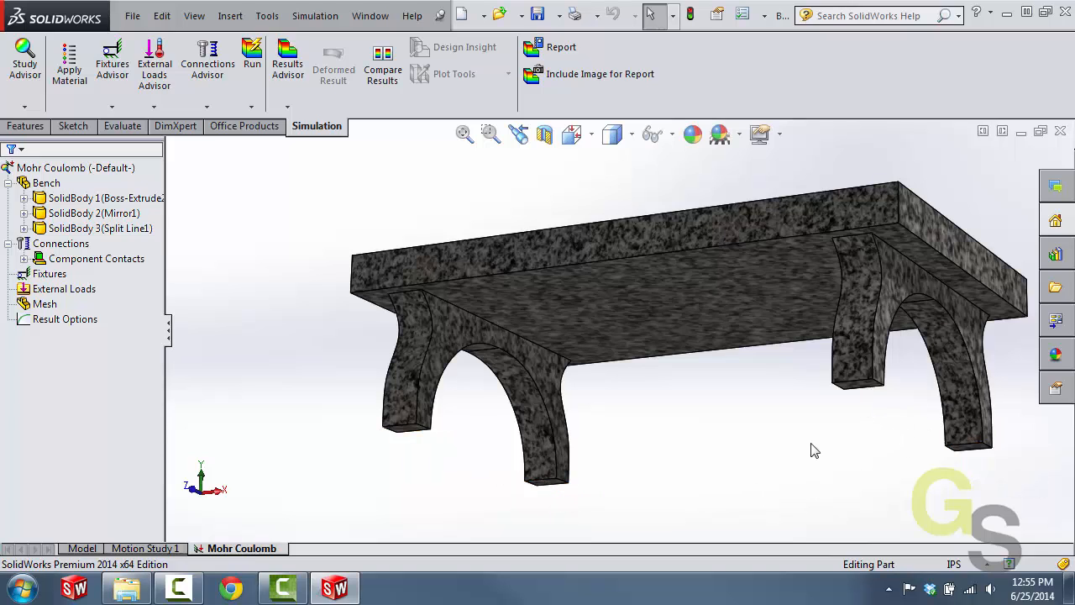
pyautogui.moveTo(812, 446); pyautogui.dragTo(815, 510, button='middle')
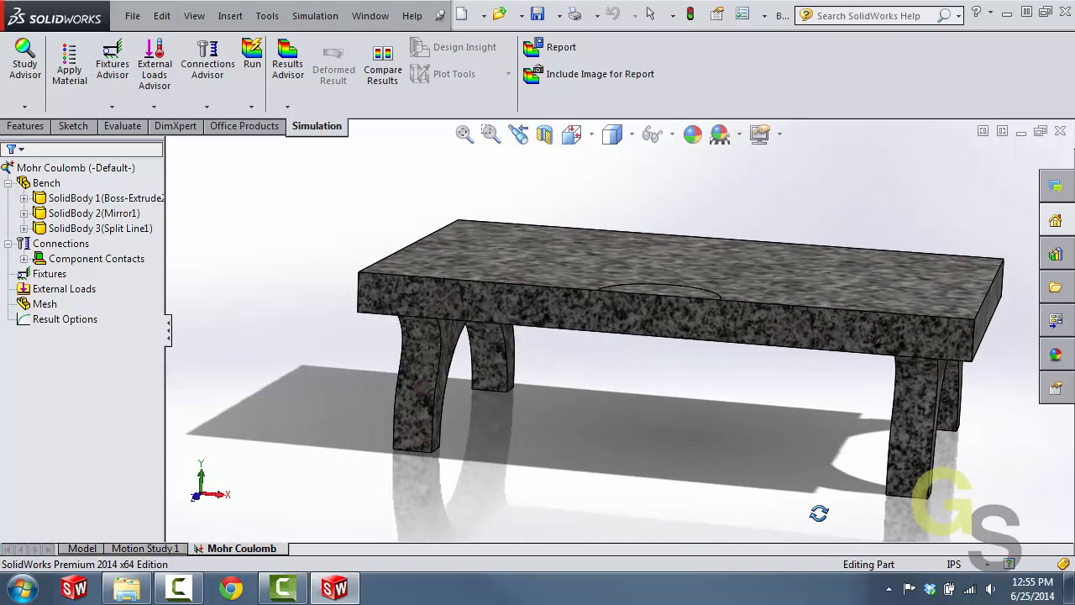
# Step: Check the study's External Loads entry and examine the seat slab with its split-line area near the front edge
pyautogui.click(72, 290)
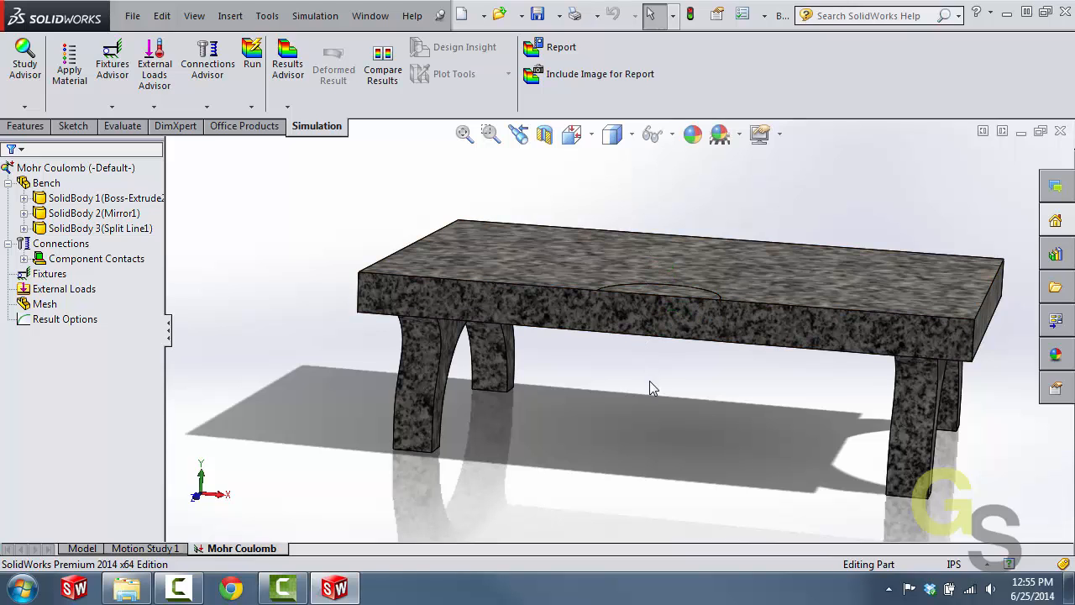
pyautogui.moveTo(646, 387); pyautogui.dragTo(640, 389, button='middle')
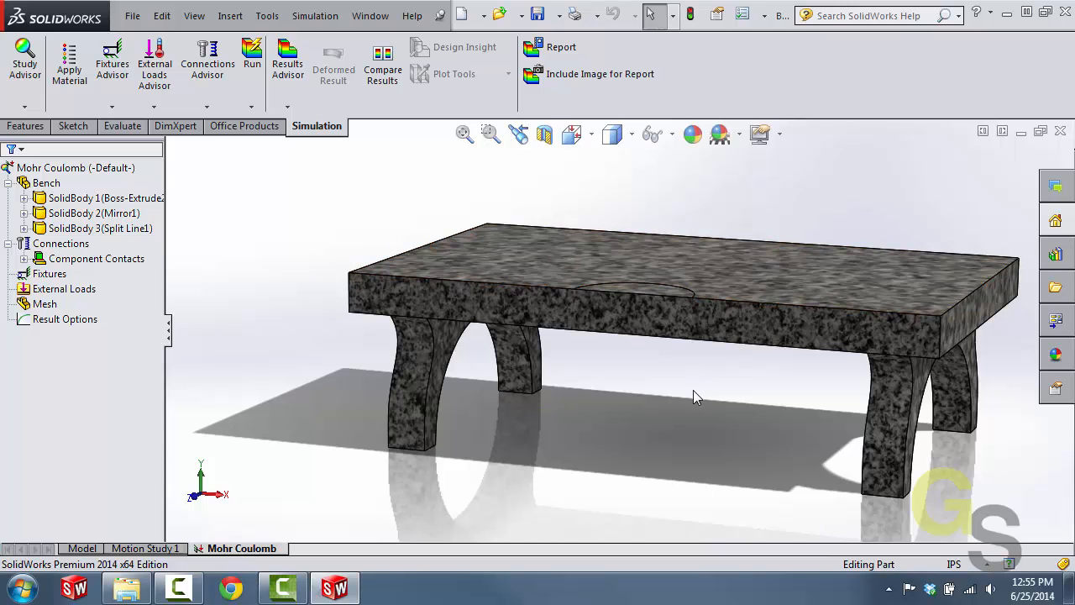
pyautogui.moveTo(693, 389); pyautogui.dragTo(689, 388, button='middle')
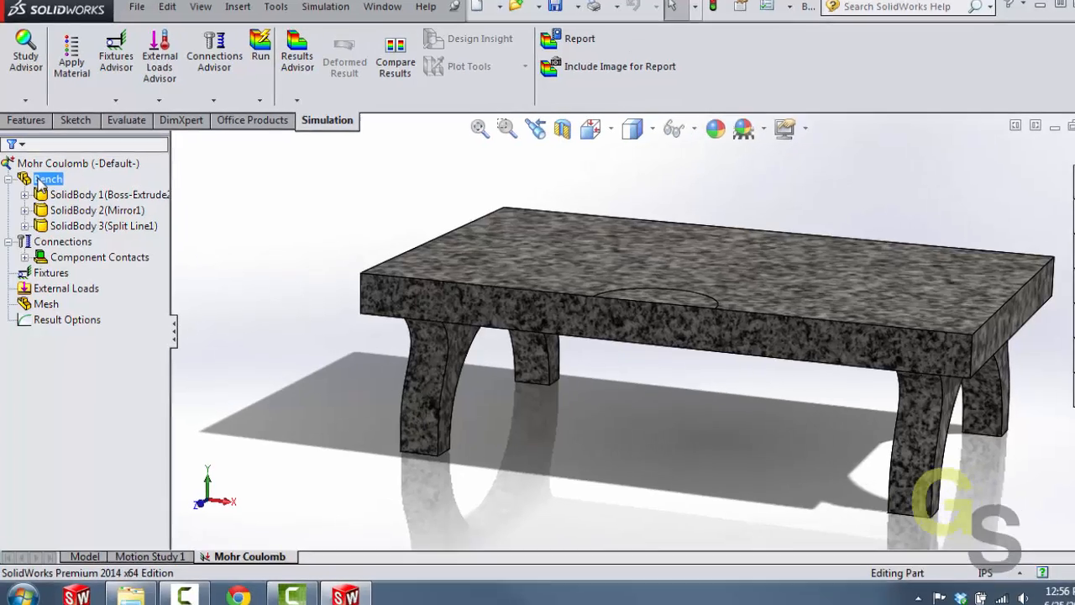
# Step: Open the material library for all bench bodies and copy AISI 304 from the Steel category of SolidWorks Materials
pyautogui.rightClick(48, 176)
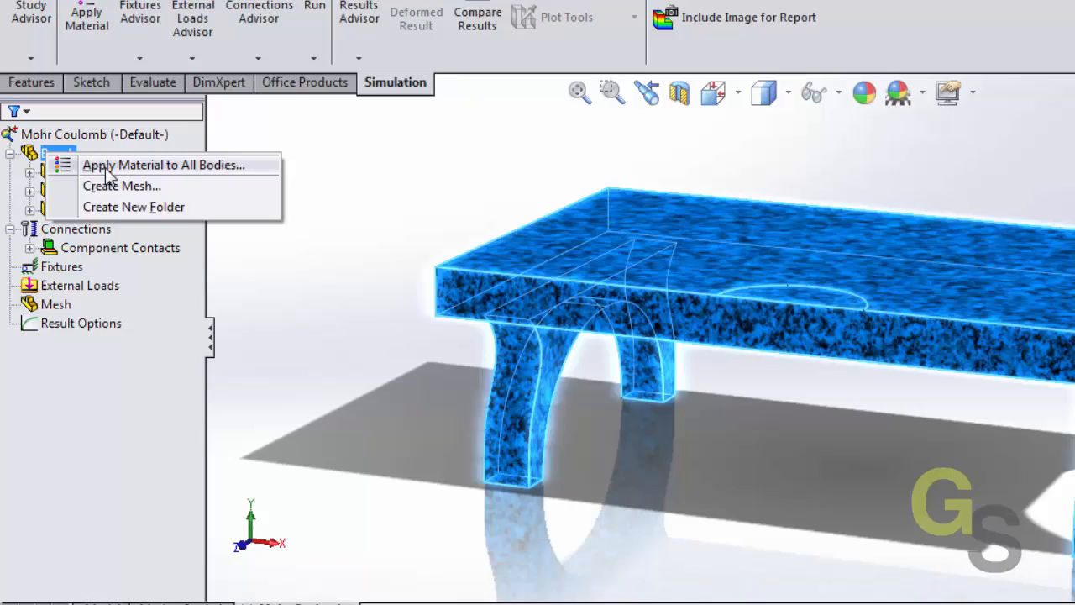
pyautogui.click(108, 171)
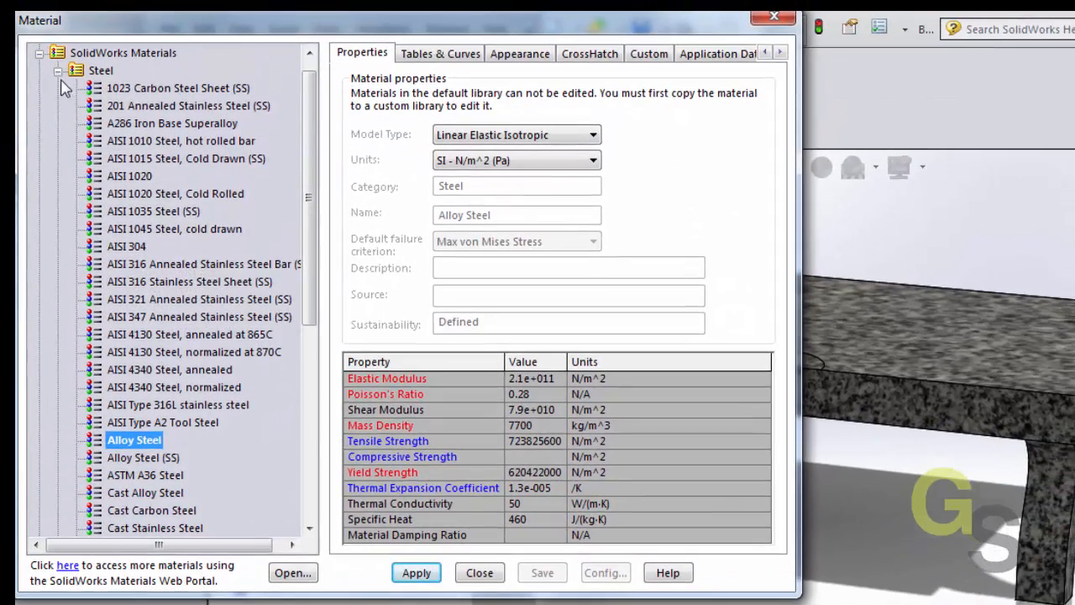
pyautogui.click(58, 70)
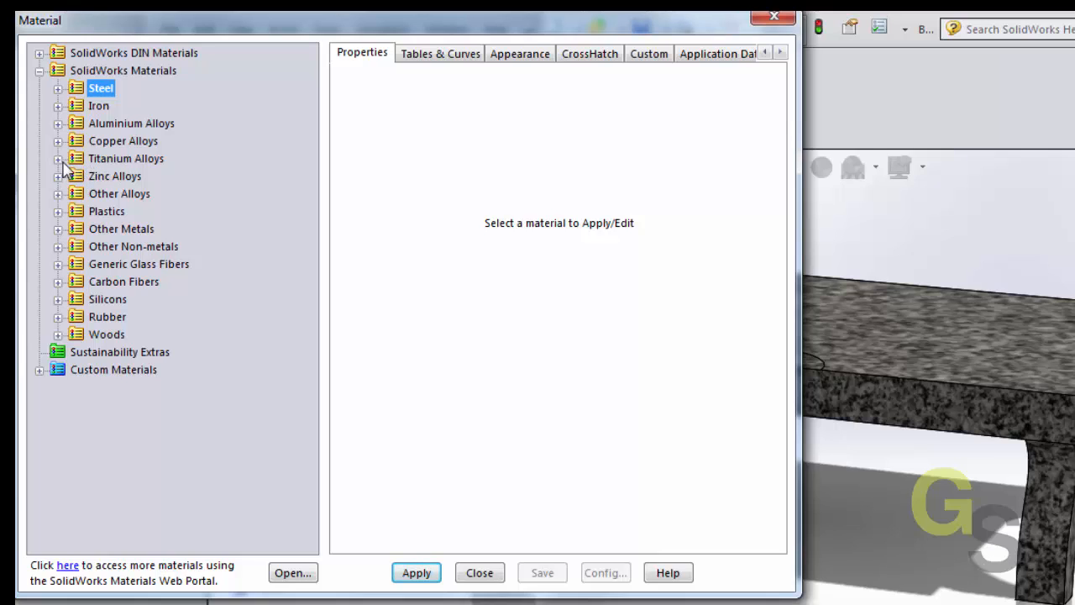
pyautogui.click(57, 88)
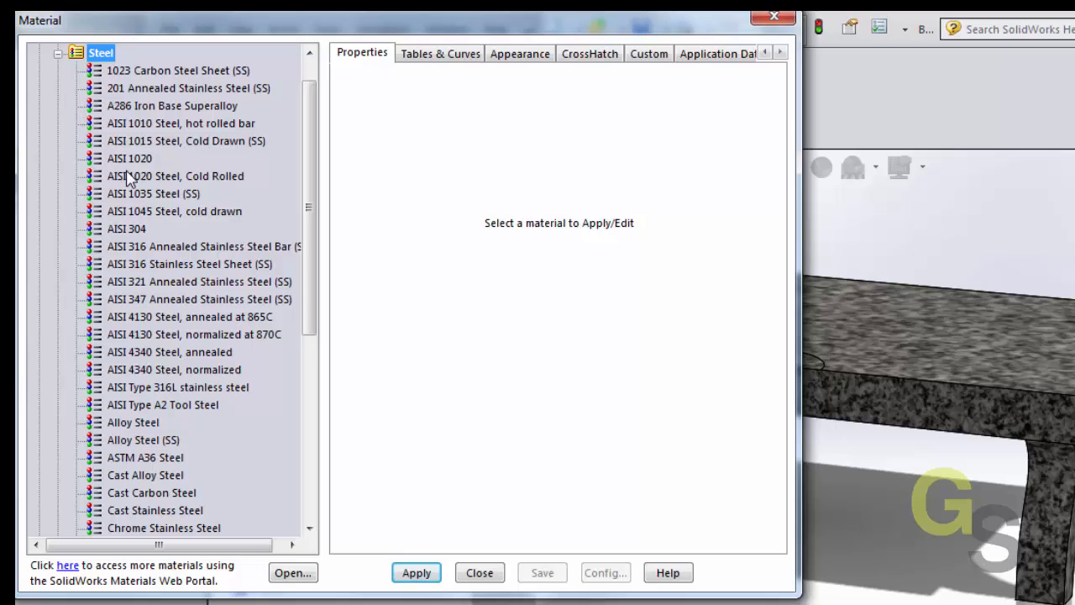
pyautogui.click(129, 229)
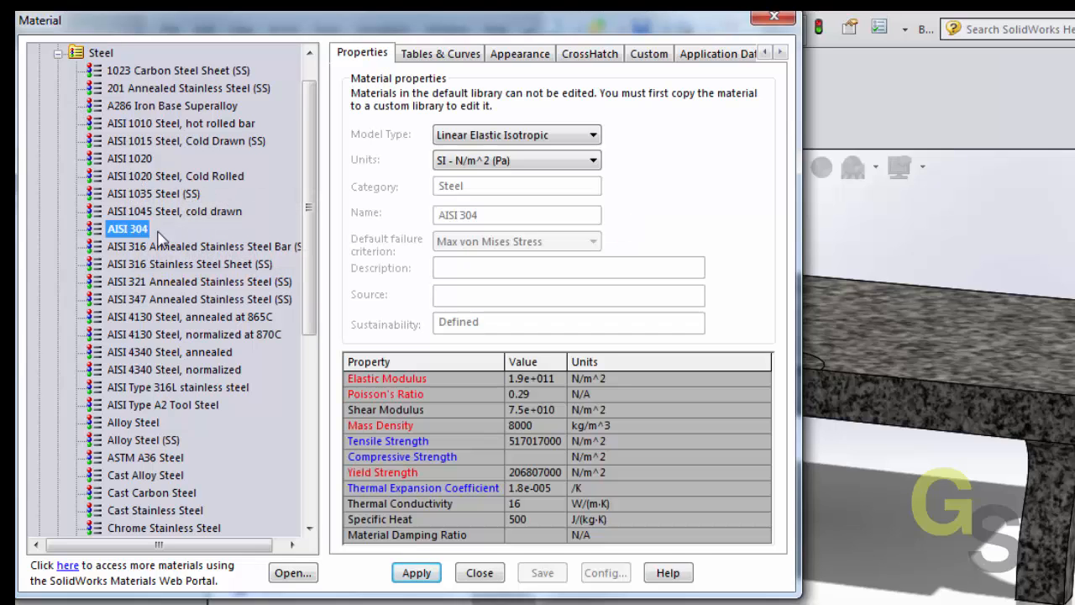
pyautogui.moveTo(127, 234)
pyautogui.rightClick(128, 233)
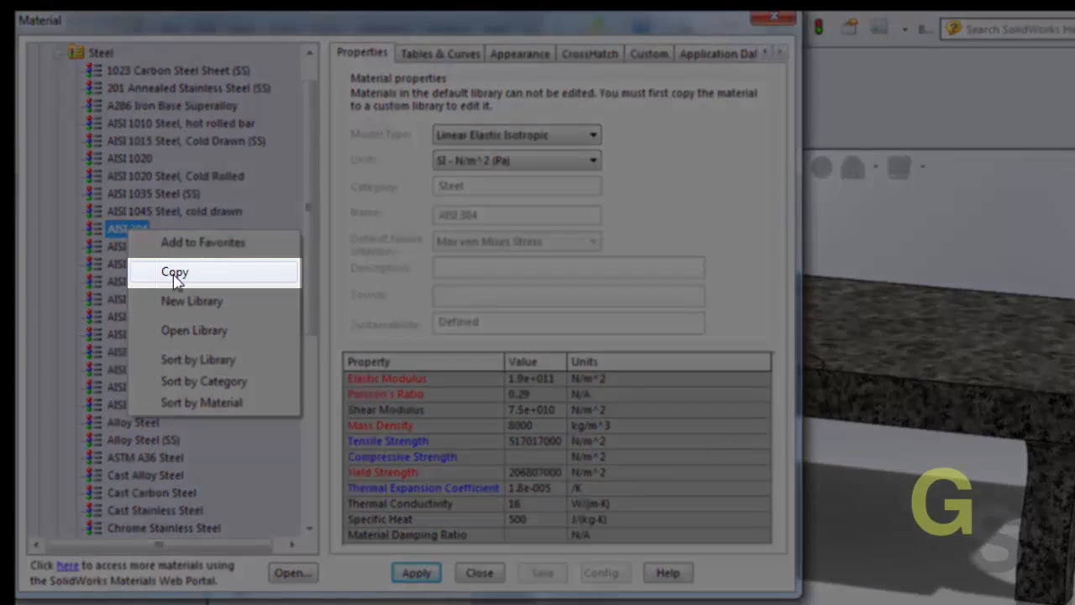
pyautogui.click(175, 272)
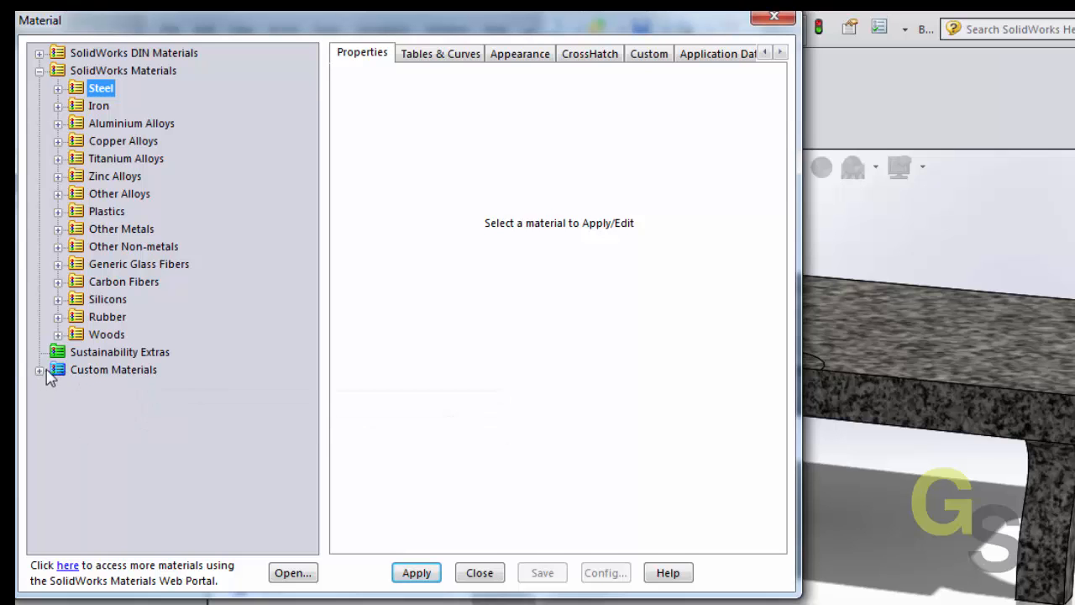
# Step: Create a new category named Brittle in the Custom Materials library
pyautogui.click(39, 371)
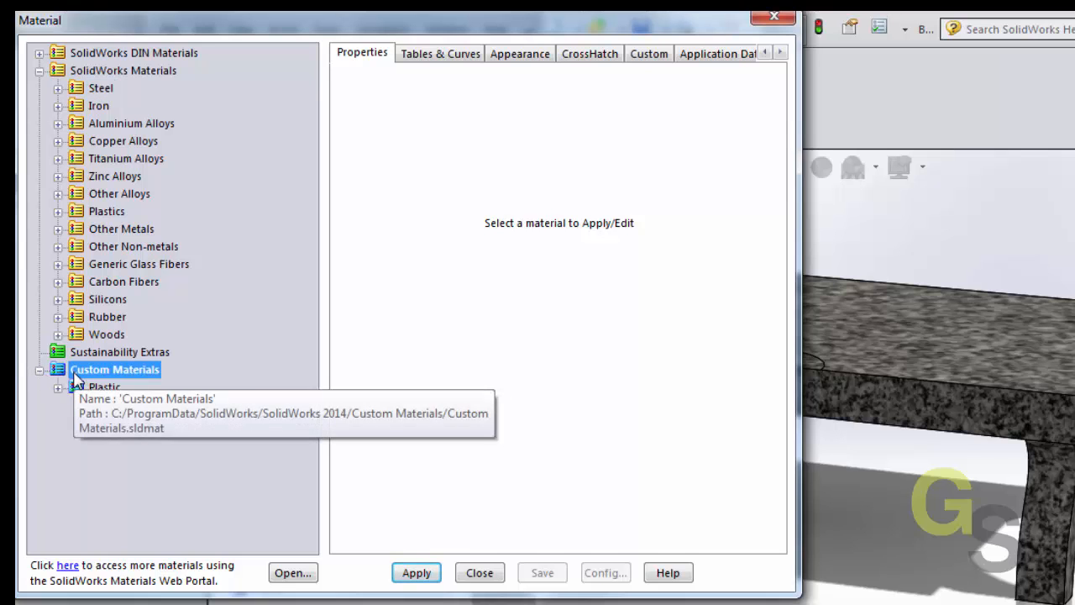
pyautogui.click(75, 378)
pyautogui.rightClick(75, 378)
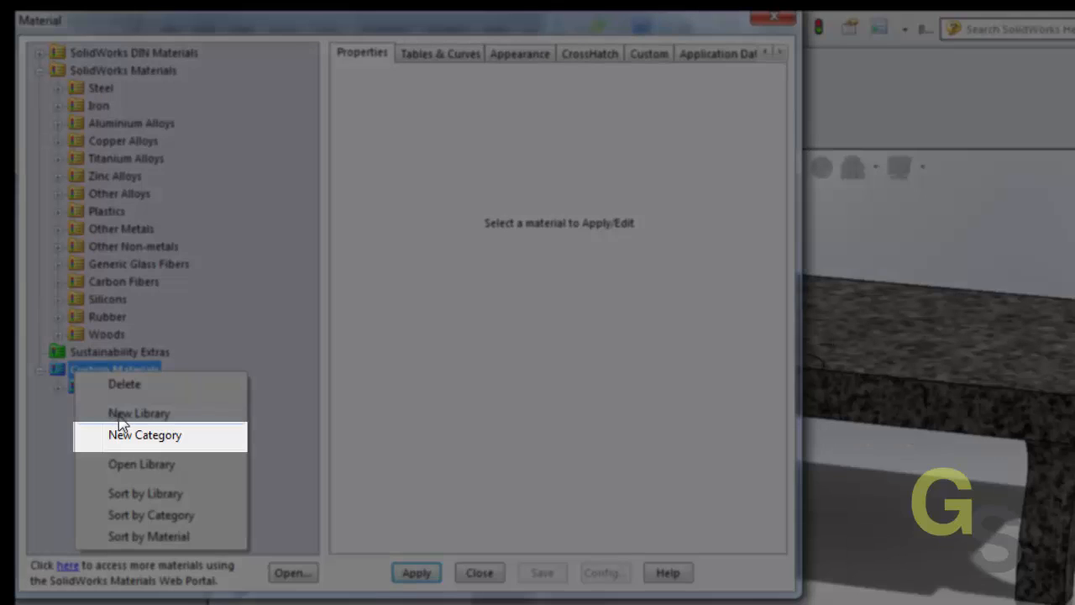
pyautogui.click(125, 437)
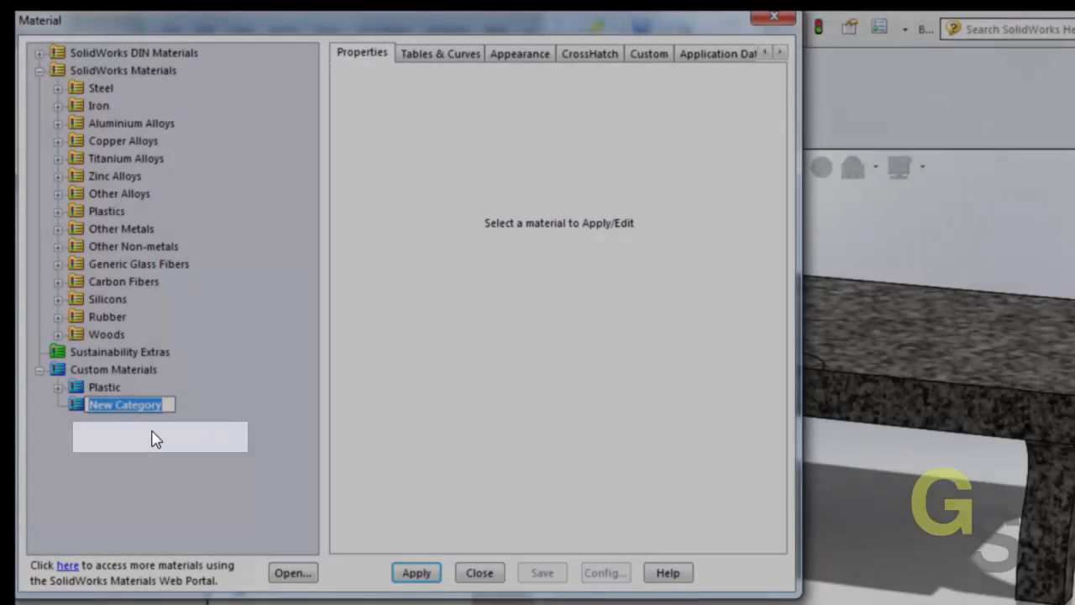
pyautogui.write('d')
pyautogui.write('r')
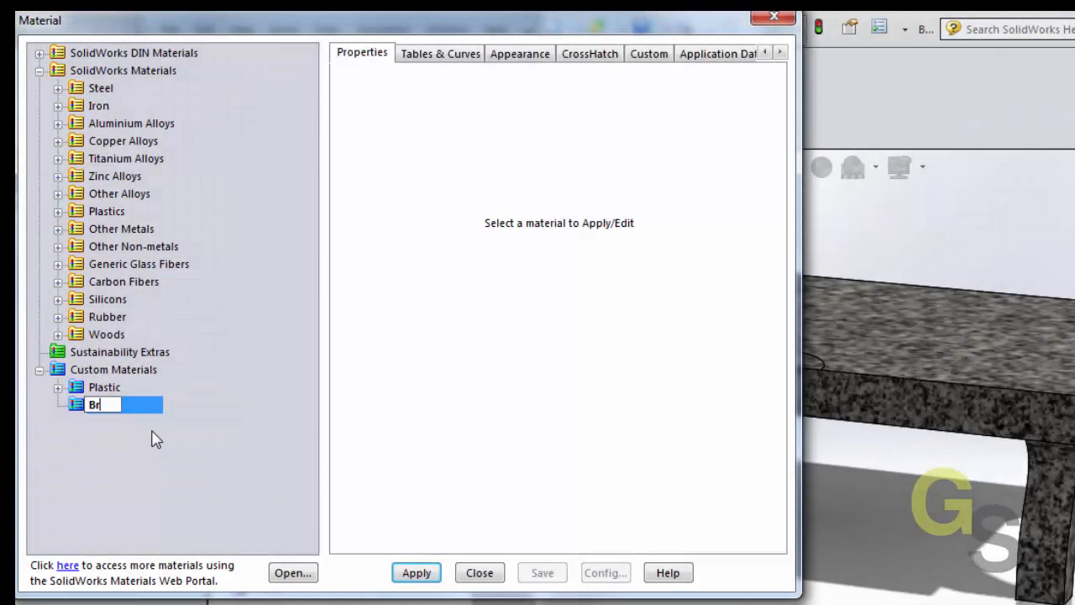
pyautogui.write('ittle')
pyautogui.press('Return')
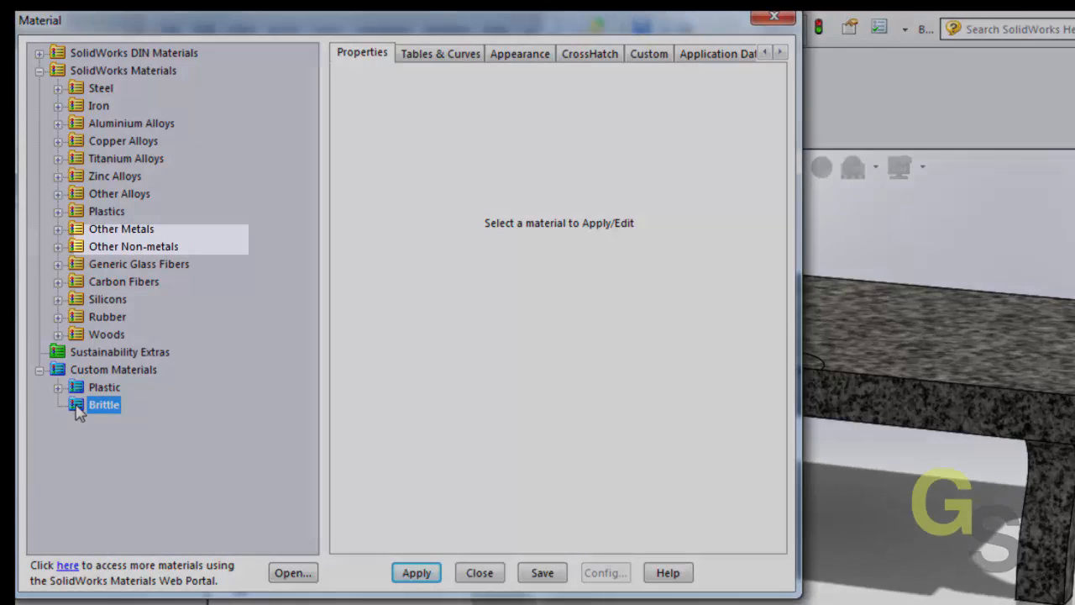
# Step: Paste the copied AISI 304 material into the Brittle category and rename it Granite
pyautogui.rightClick(77, 407)
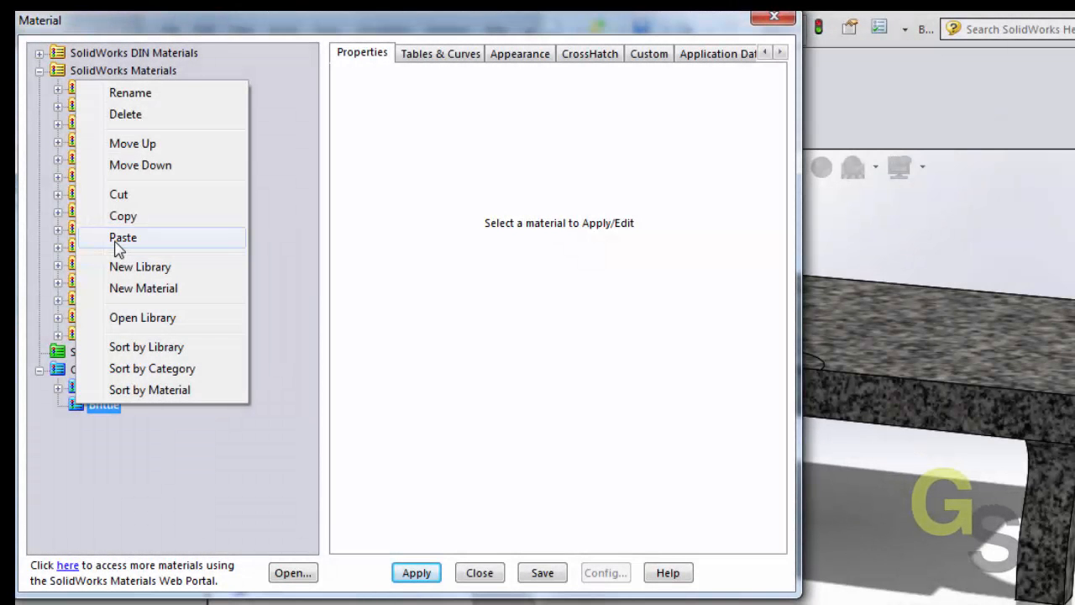
pyautogui.click(123, 237)
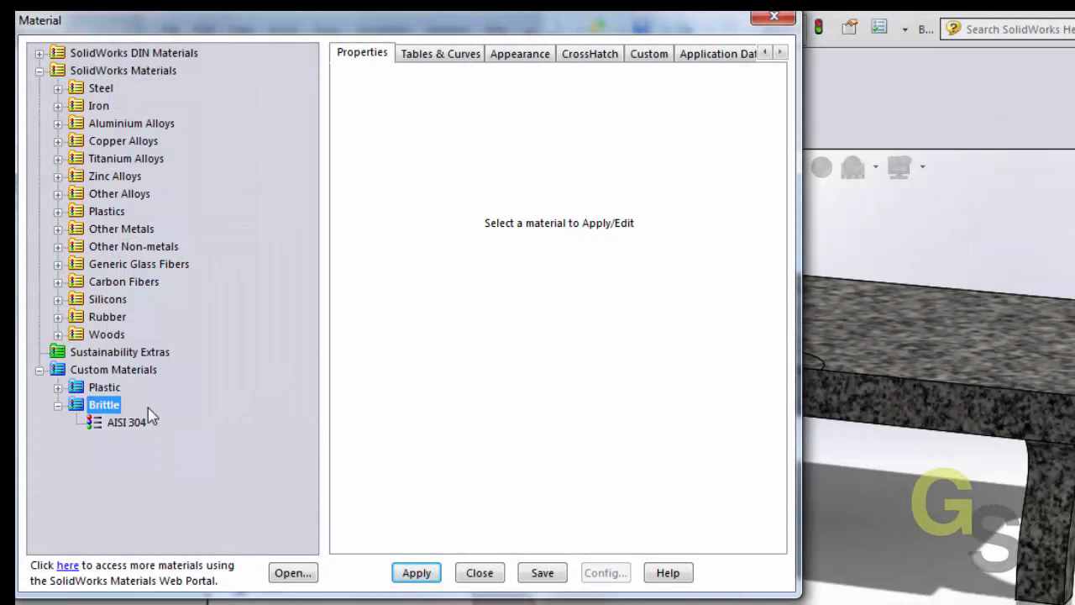
pyautogui.click(126, 426)
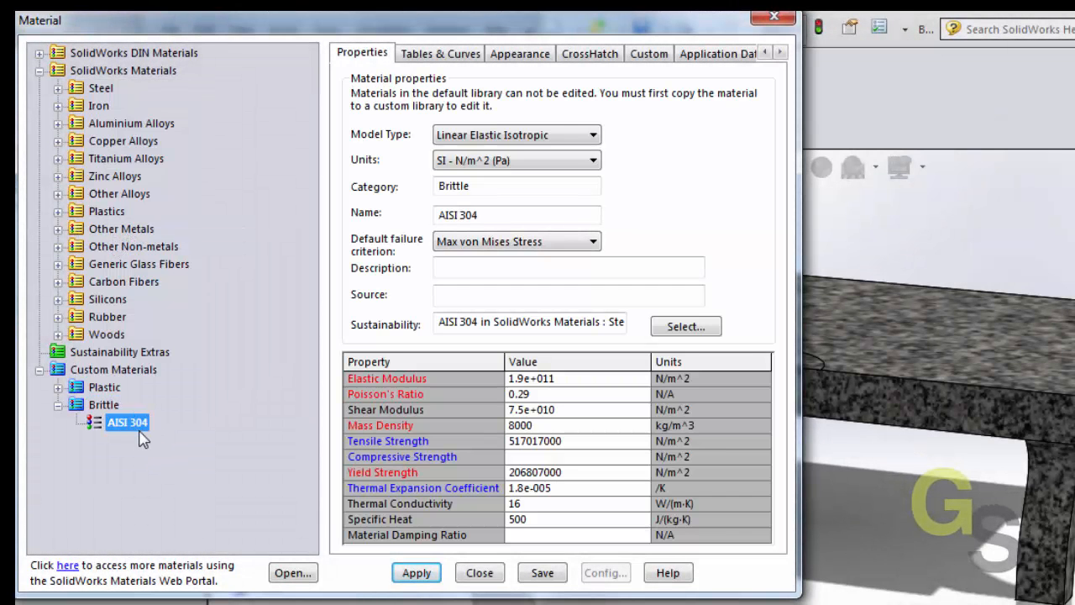
pyautogui.click(124, 426)
pyautogui.write('Granite')
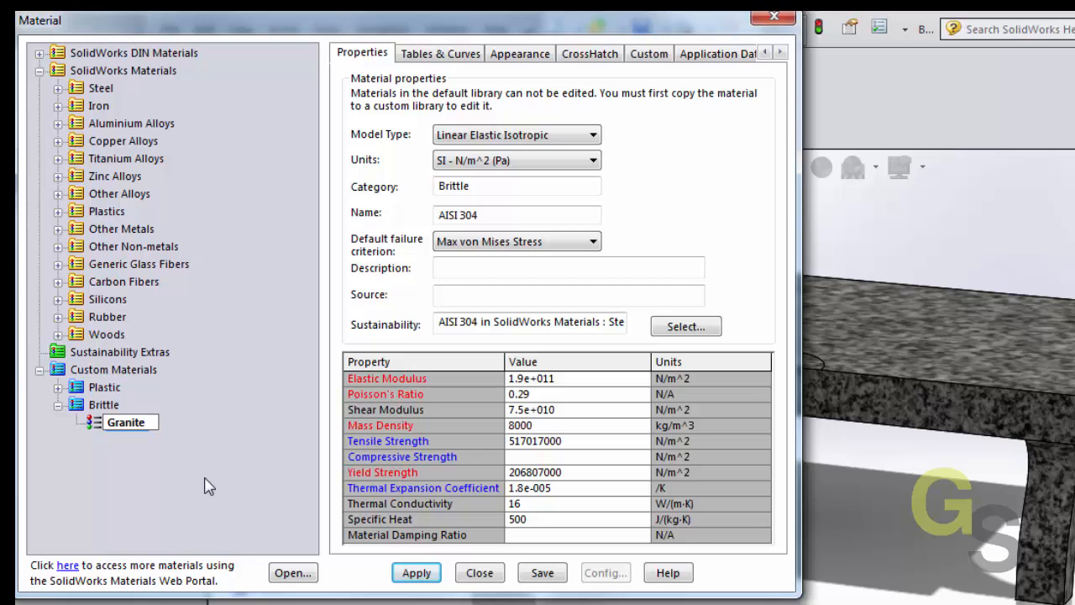
pyautogui.click(203, 482)
pyautogui.click(117, 419)
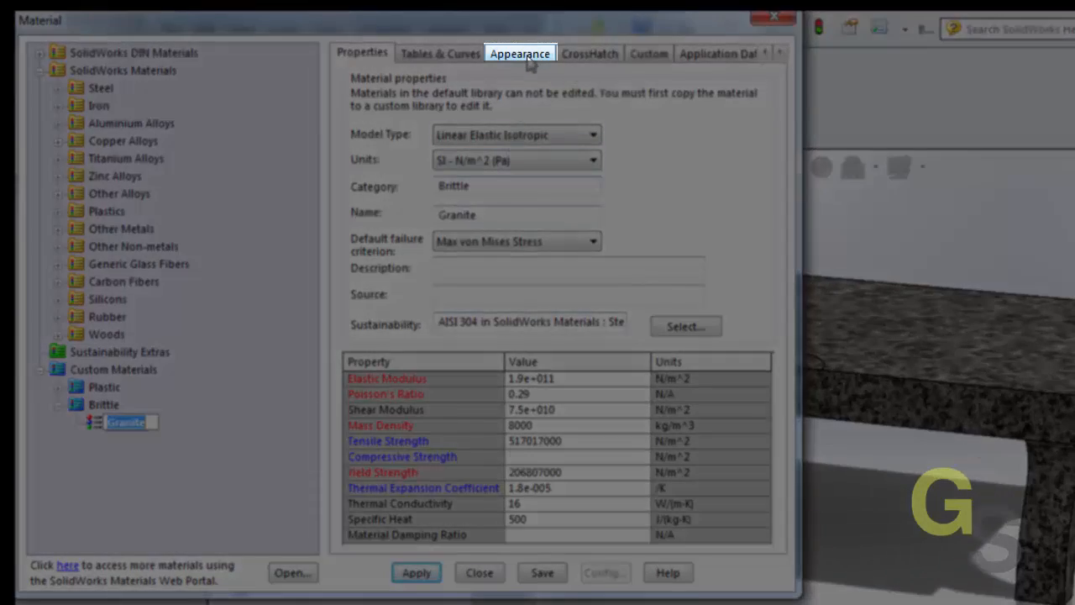
# Step: Assign the granite appearance from Stone, Architectural, Granite to the custom Granite material
pyautogui.click(521, 54)
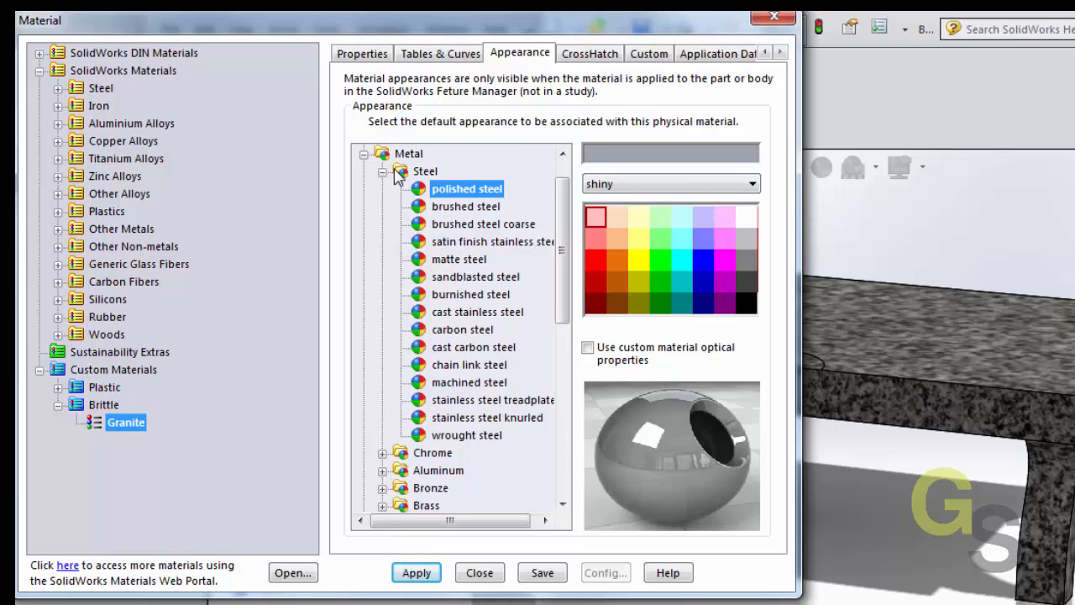
pyautogui.click(382, 171)
pyautogui.click(363, 153)
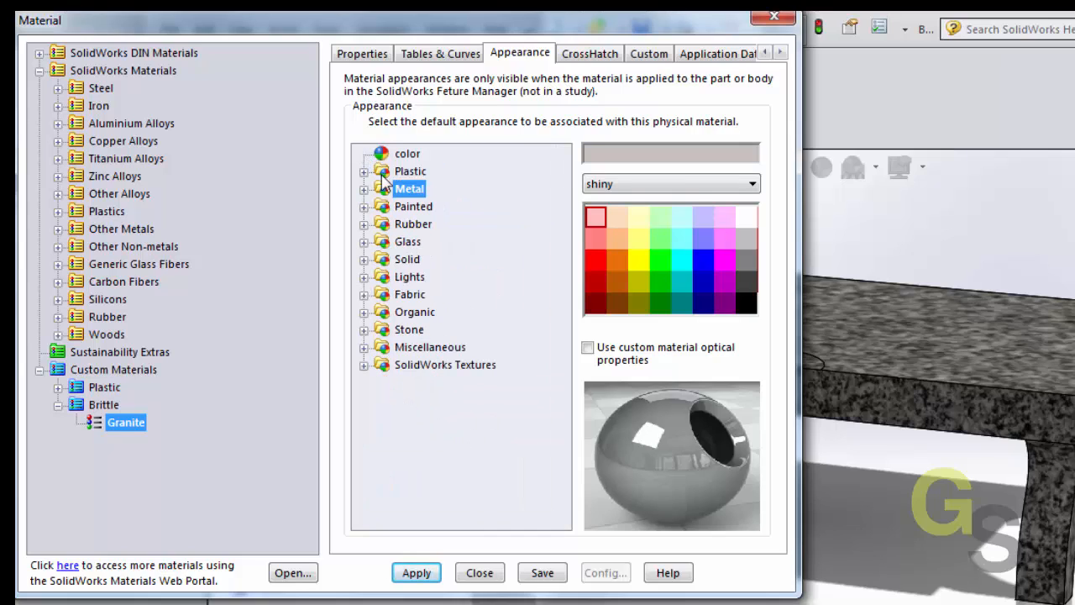
pyautogui.click(364, 330)
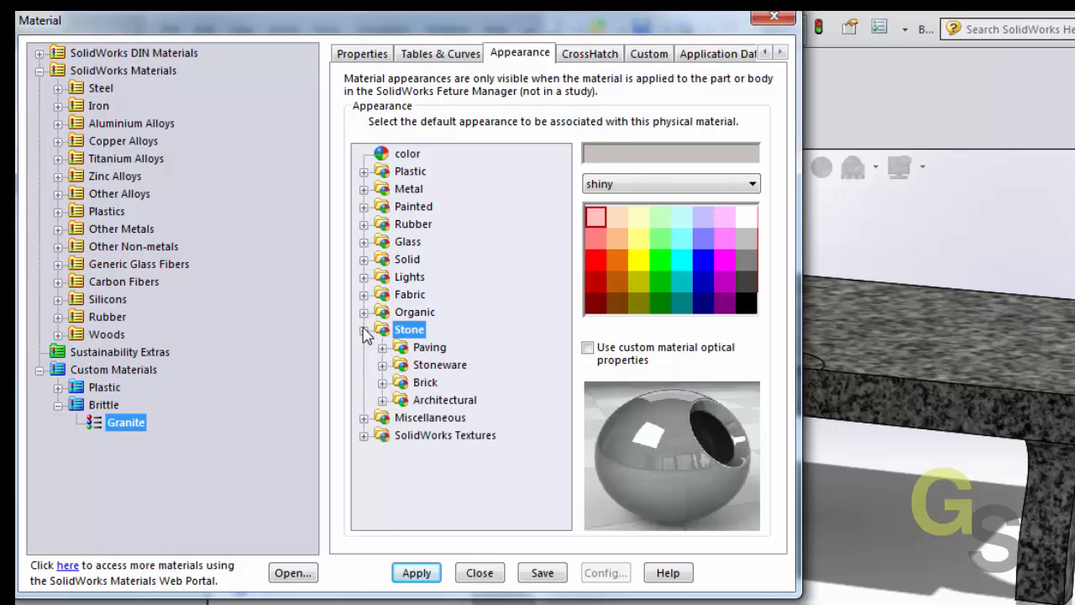
pyautogui.click(383, 401)
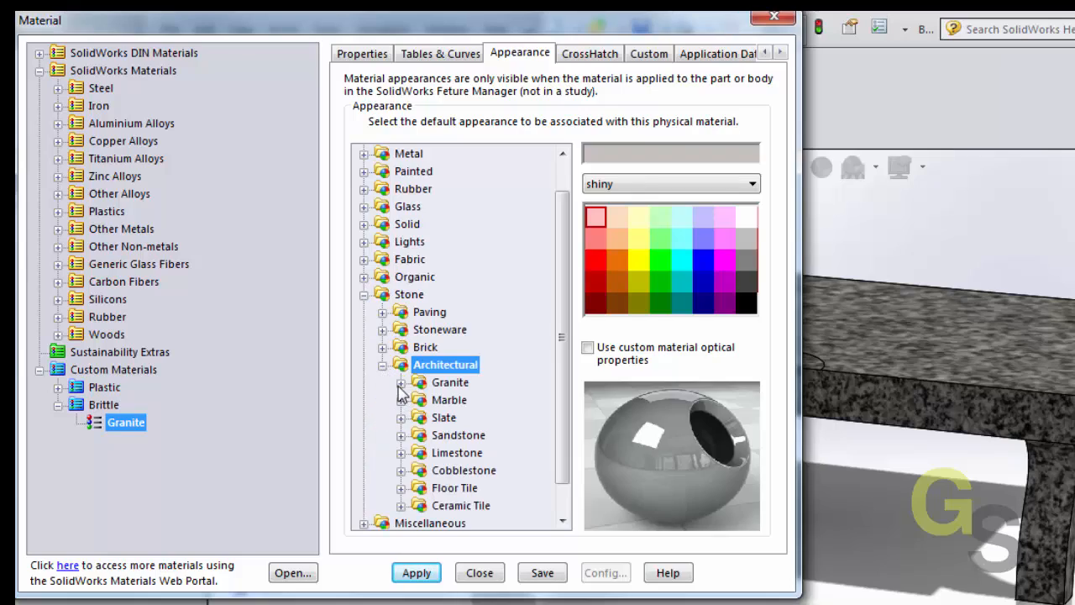
pyautogui.click(400, 383)
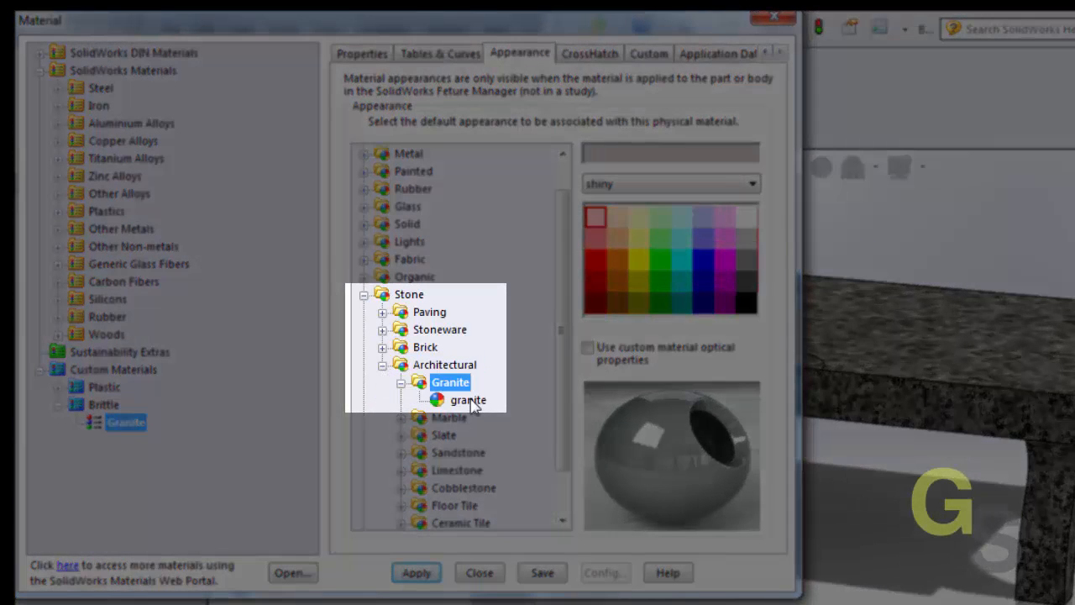
pyautogui.click(472, 401)
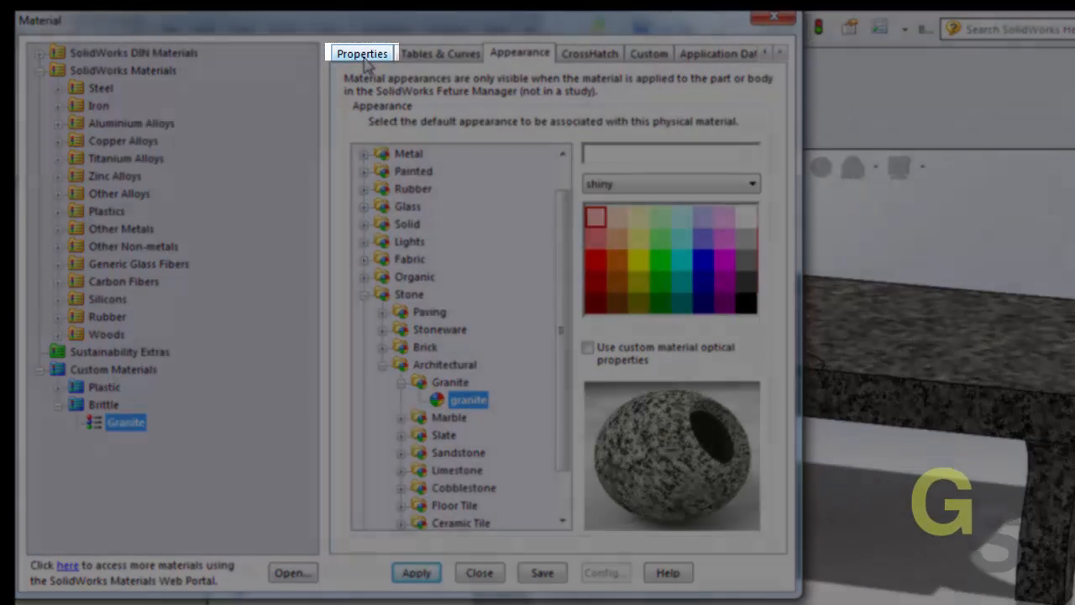
# Step: Set Granite's default failure criterion to Mohr-Coulomb Stress and its units to SI - N/mm^2 (MPa)
pyautogui.click(363, 57)
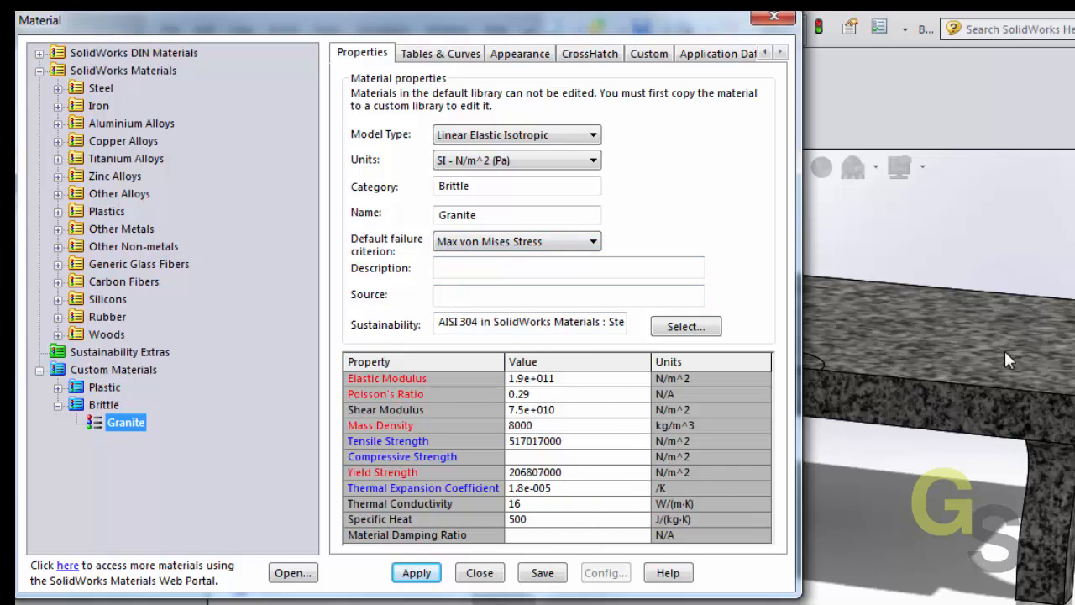
pyautogui.click(459, 249)
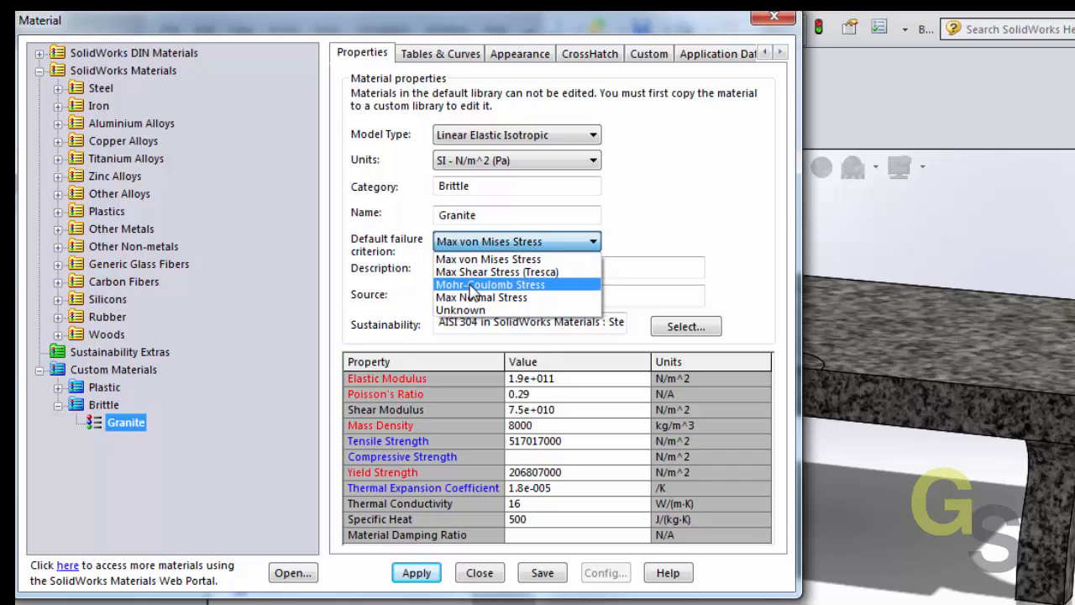
pyautogui.click(475, 285)
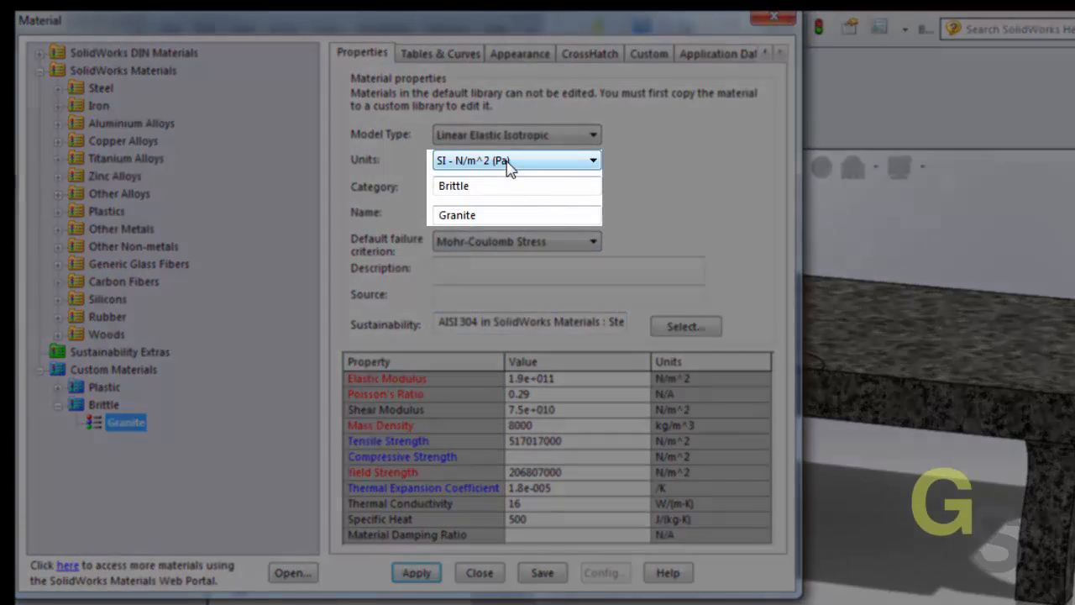
pyautogui.click(512, 161)
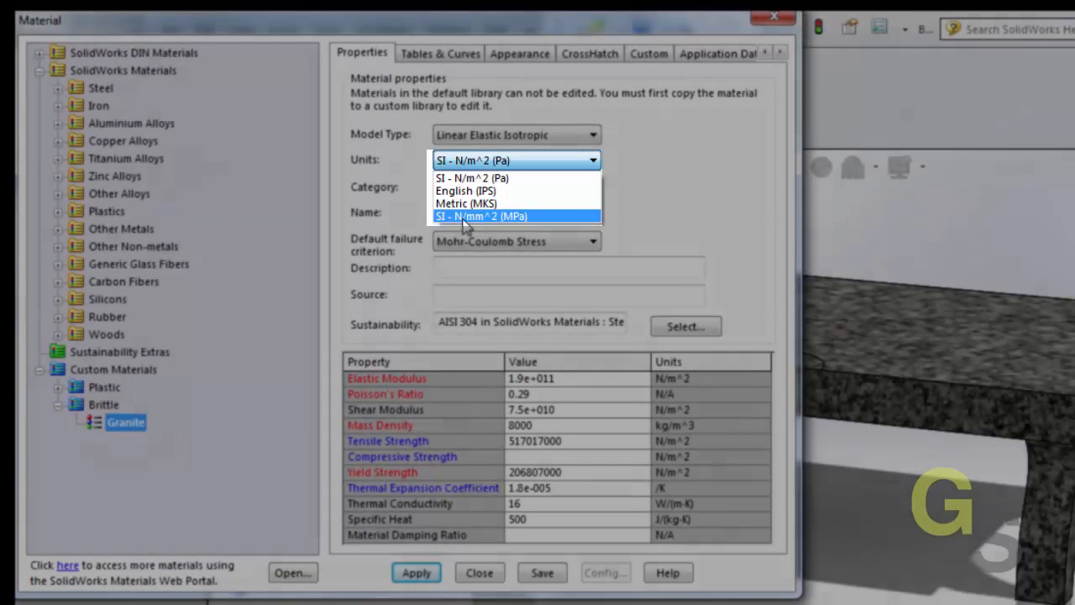
pyautogui.click(464, 218)
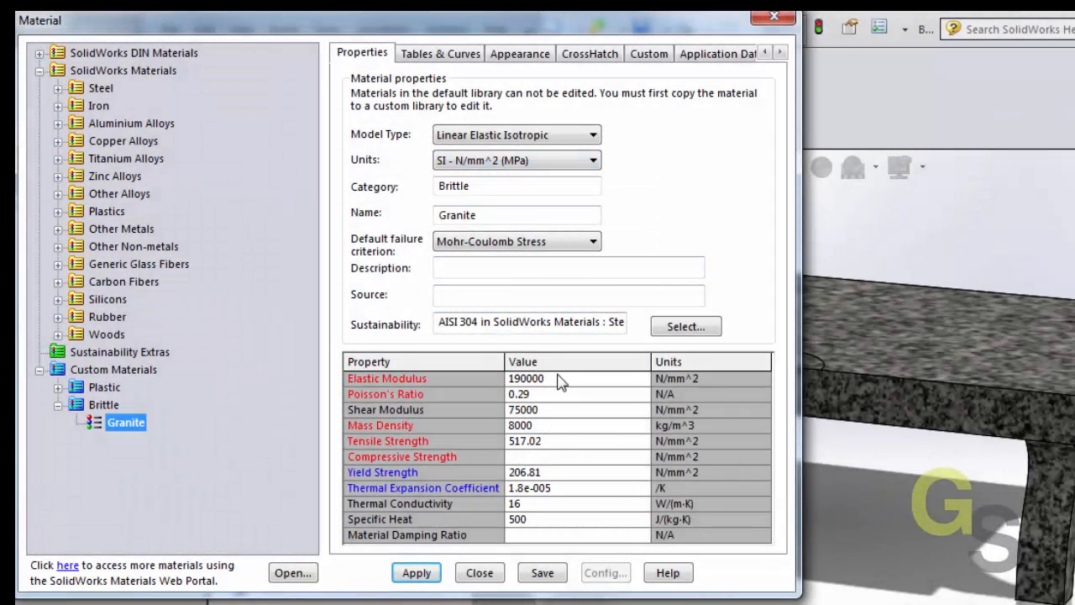
# Step: Set Granite's elastic modulus to 60000 N/mm^2 and its Poisson's ratio to 0.2
pyautogui.click(554, 379)
pyautogui.click(550, 378)
pyautogui.doubleClick(549, 378)
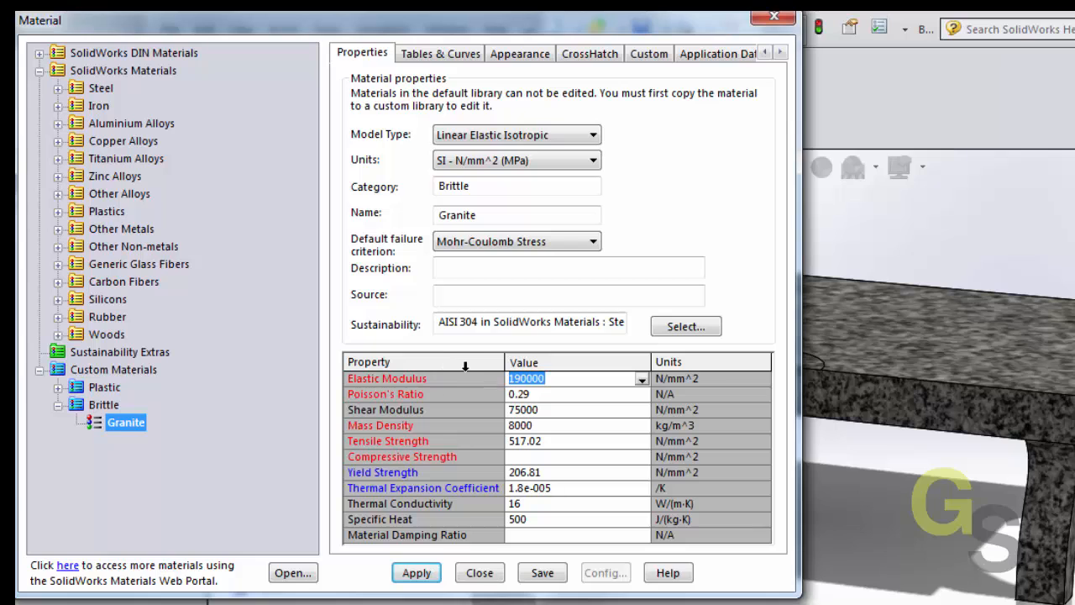
pyautogui.write('6')
pyautogui.click(526, 394)
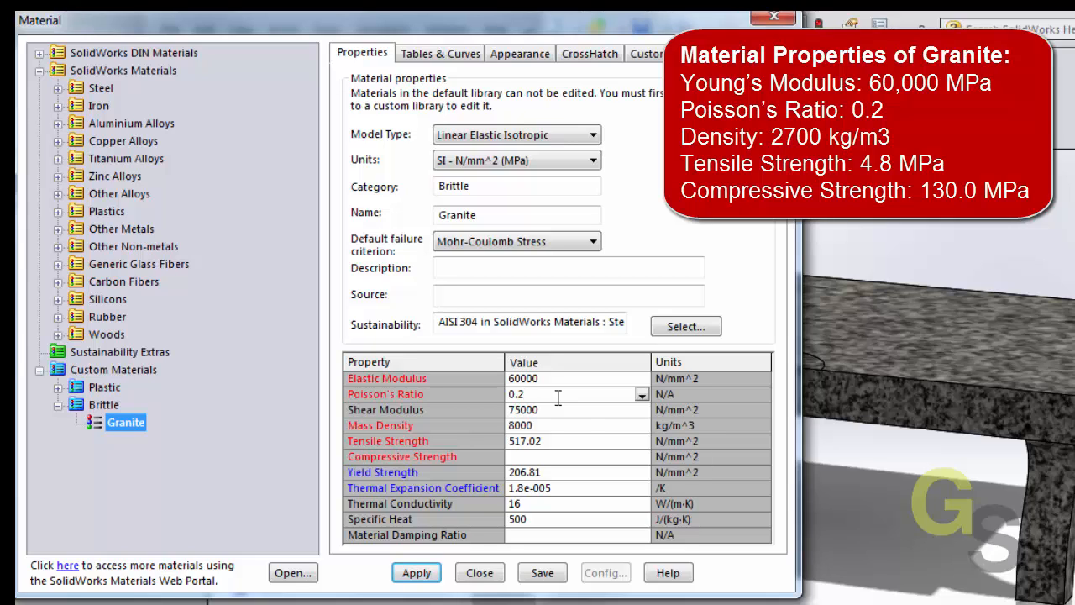
# Step: Set Granite's mass density to 2700 kg/m^3 and its tensile strength to 4.8 N/mm^2
pyautogui.click(542, 426)
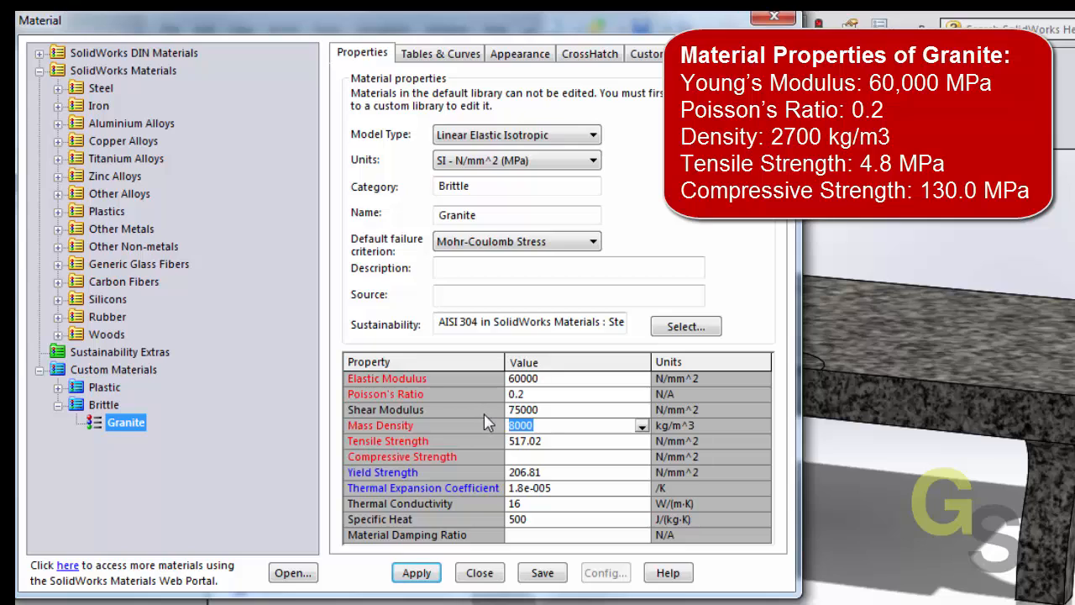
pyautogui.write('27')
pyautogui.click(550, 442)
pyautogui.moveTo(555, 442); pyautogui.dragTo(426, 452)
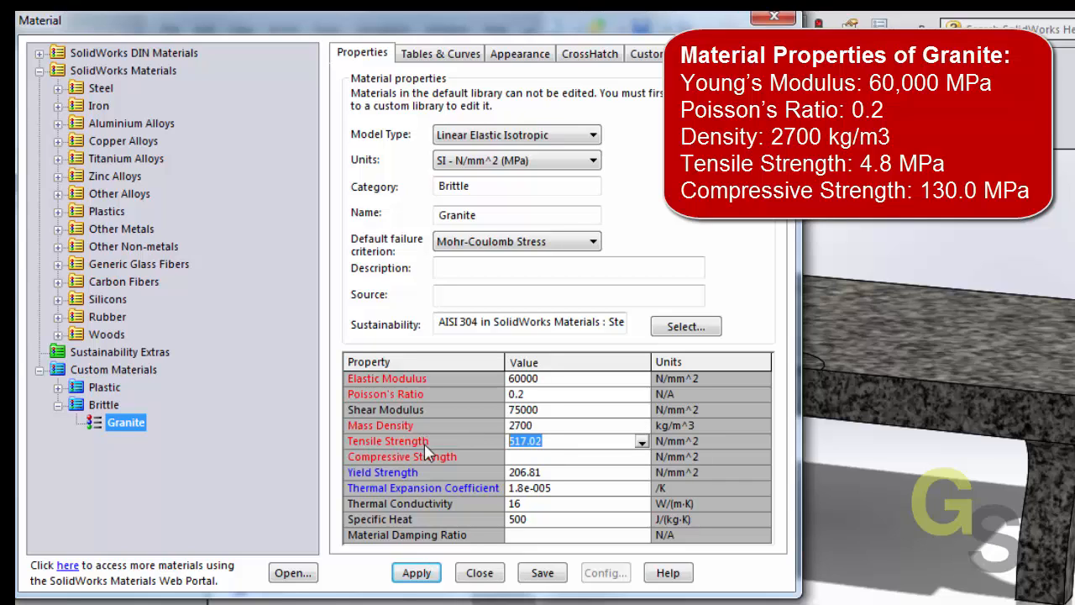
pyautogui.write('4.8')
# Step: Set Granite's compressive strength to 130 N/mm^2, apply the material to the bench bodies and close the material editor
pyautogui.click(529, 458)
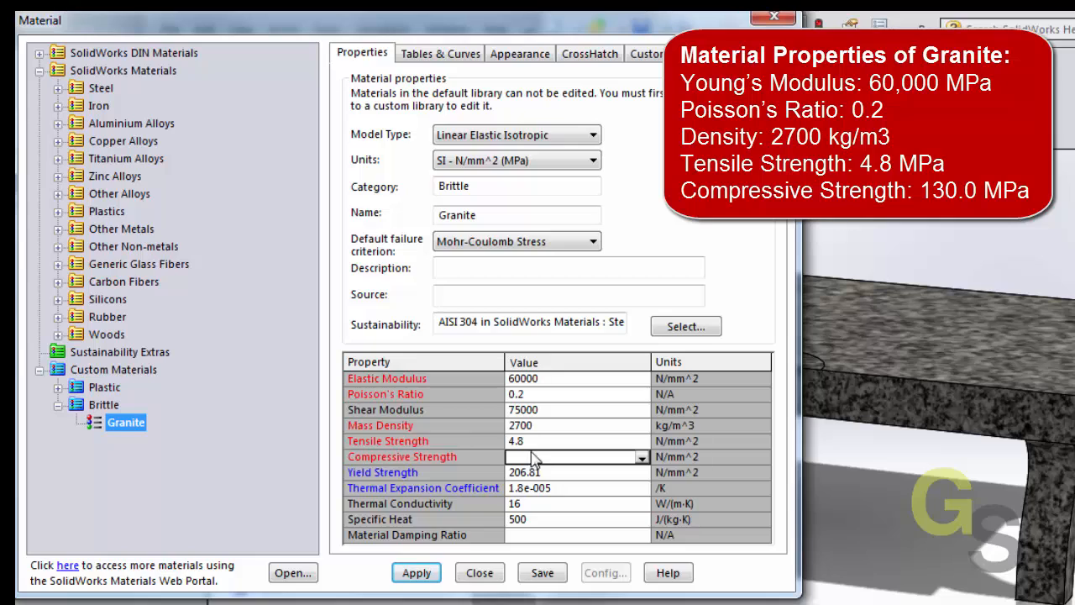
pyautogui.write('130')
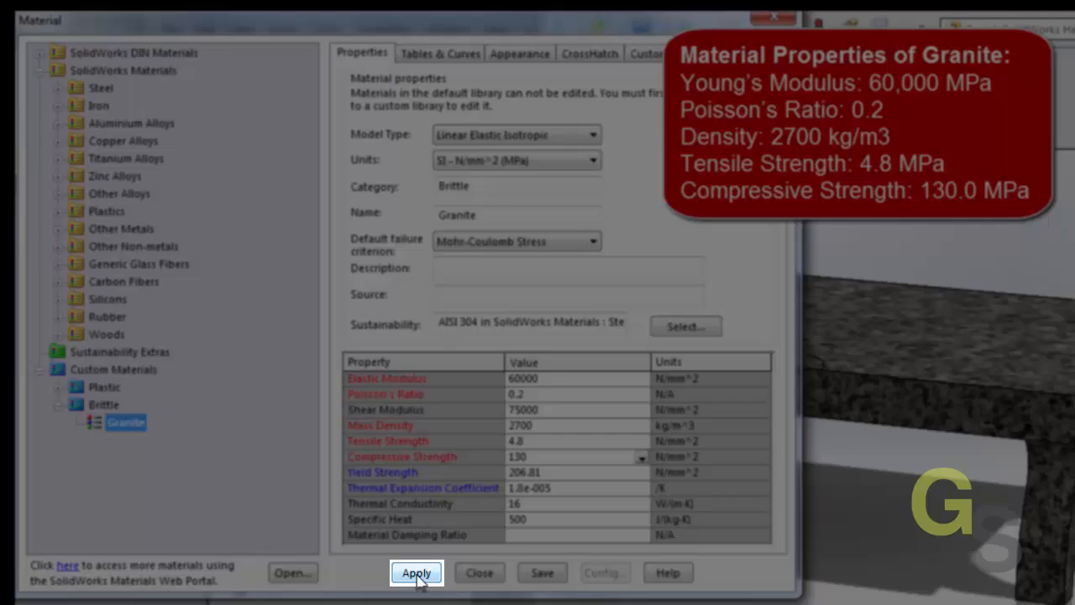
pyautogui.click(417, 574)
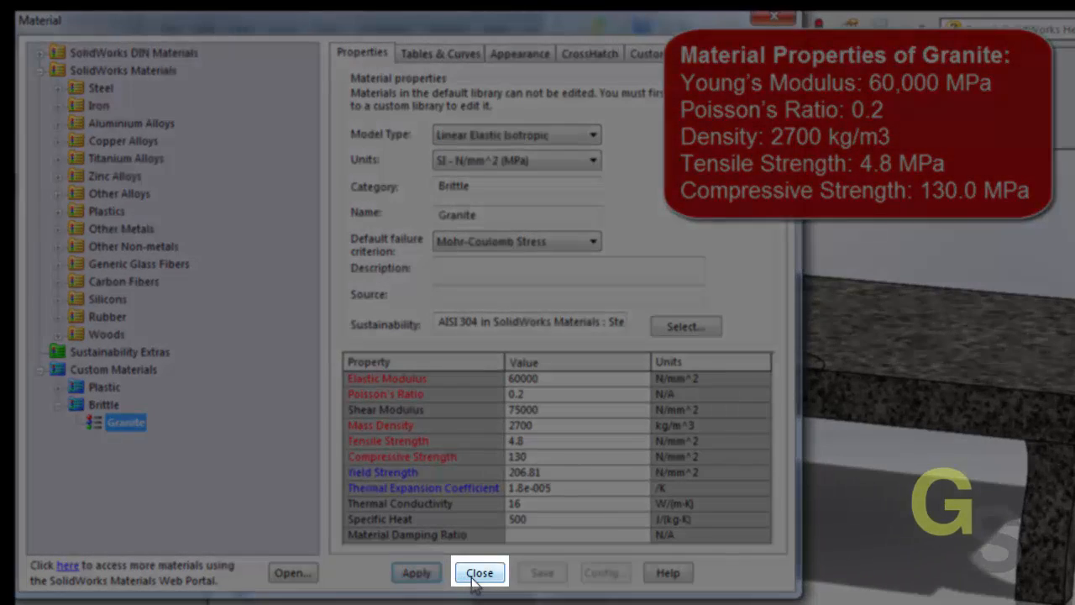
pyautogui.click(476, 578)
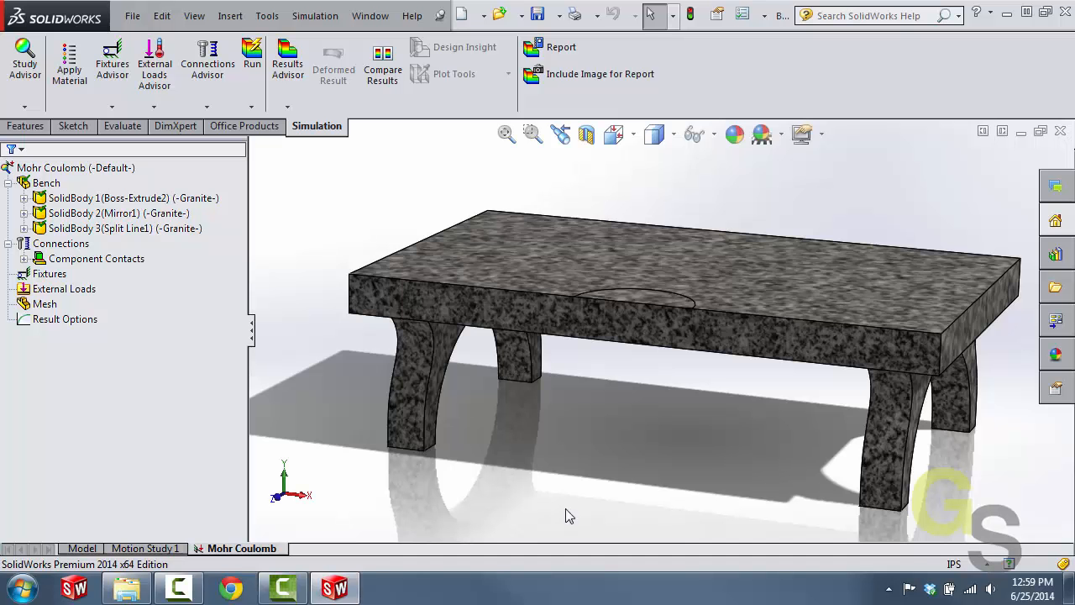
# Step: Add a Fixed Geometry fixture to the bottom faces of all four bench legs
pyautogui.moveTo(566, 513); pyautogui.dragTo(638, 432, button='middle')
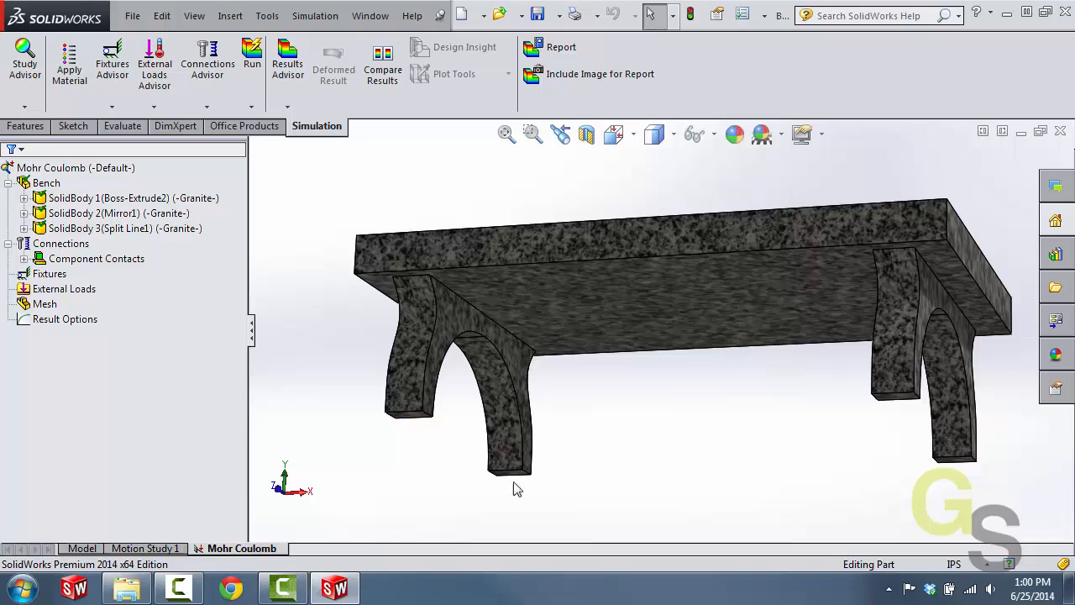
pyautogui.click(51, 274)
pyautogui.rightClick(57, 276)
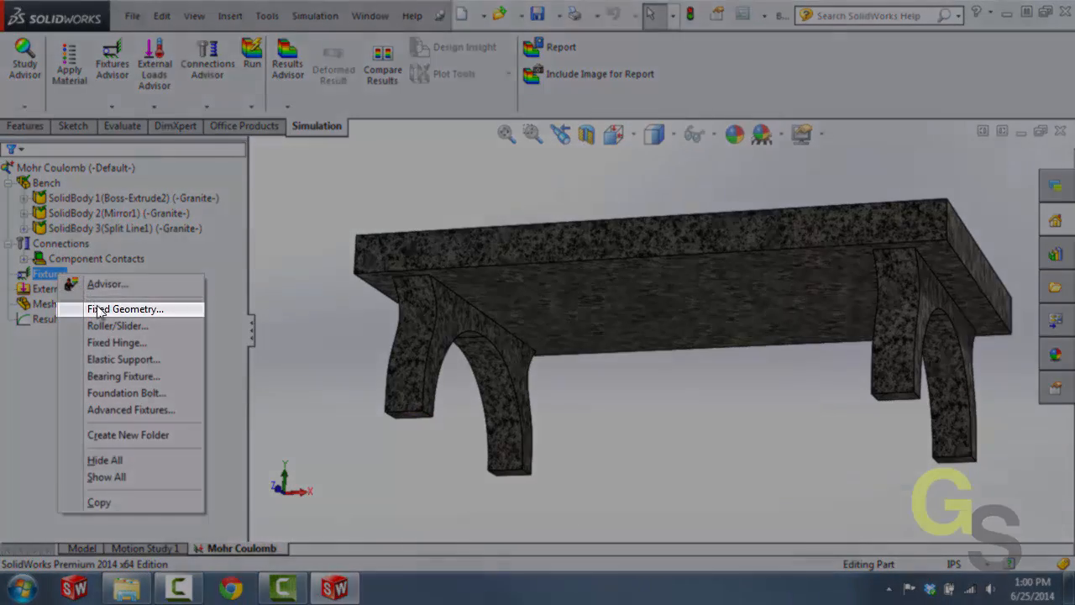
pyautogui.click(98, 309)
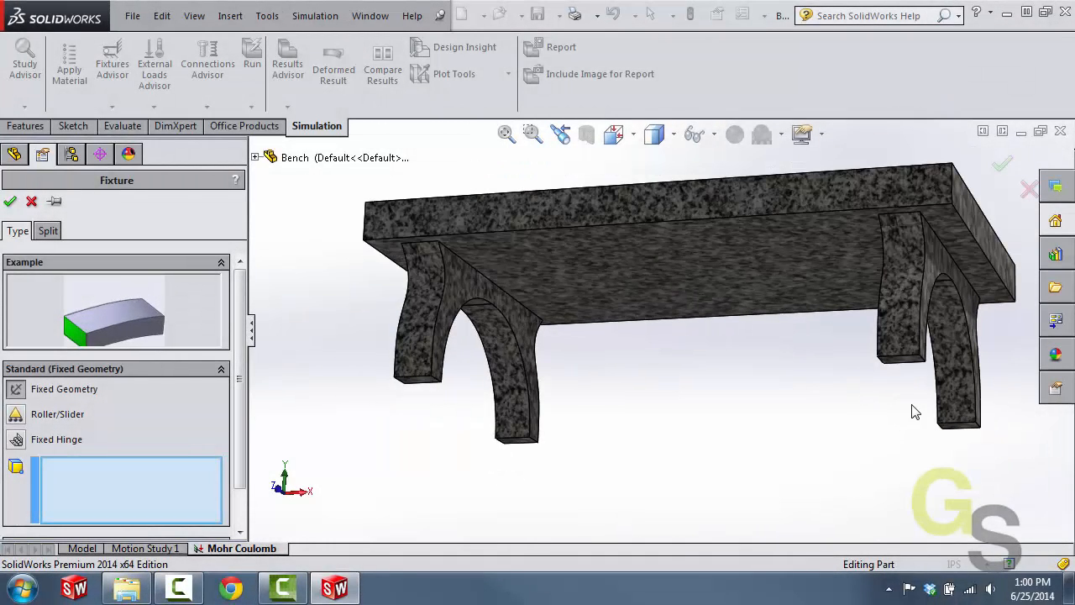
pyautogui.click(899, 370)
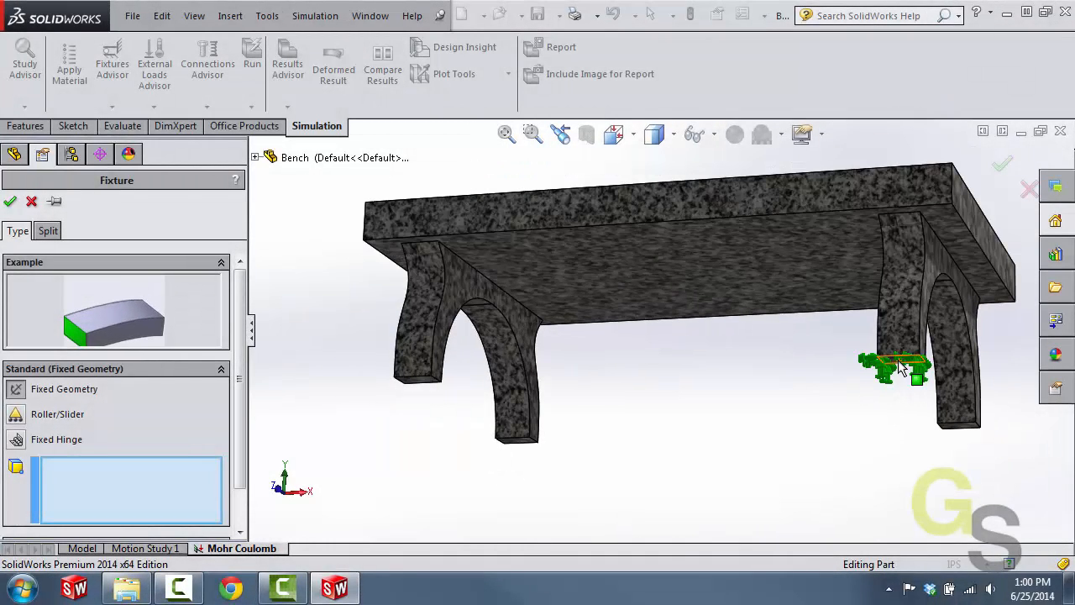
pyautogui.click(949, 424)
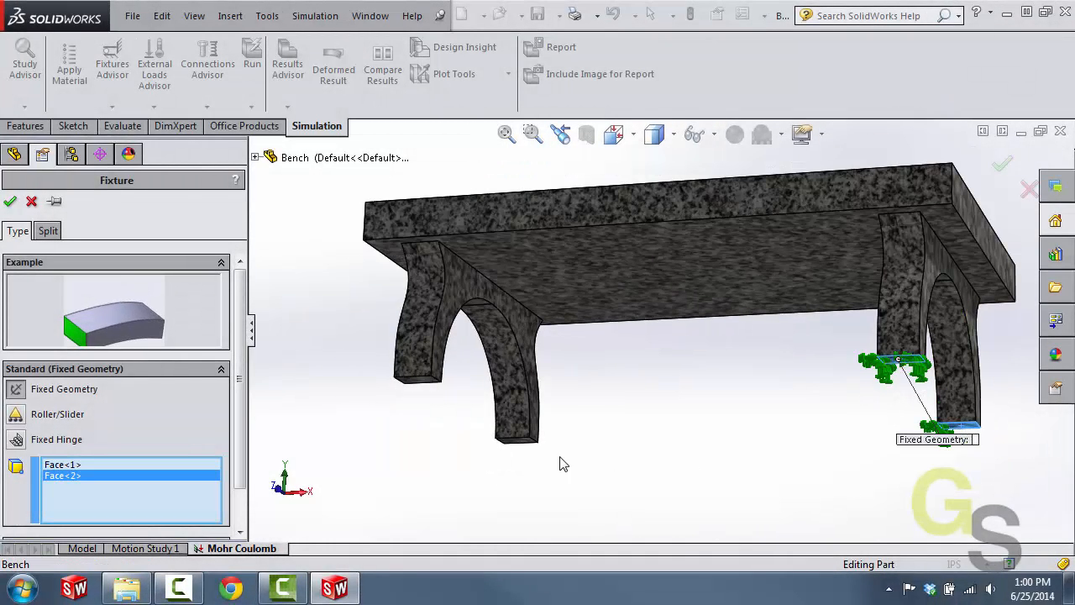
pyautogui.click(516, 440)
pyautogui.click(423, 385)
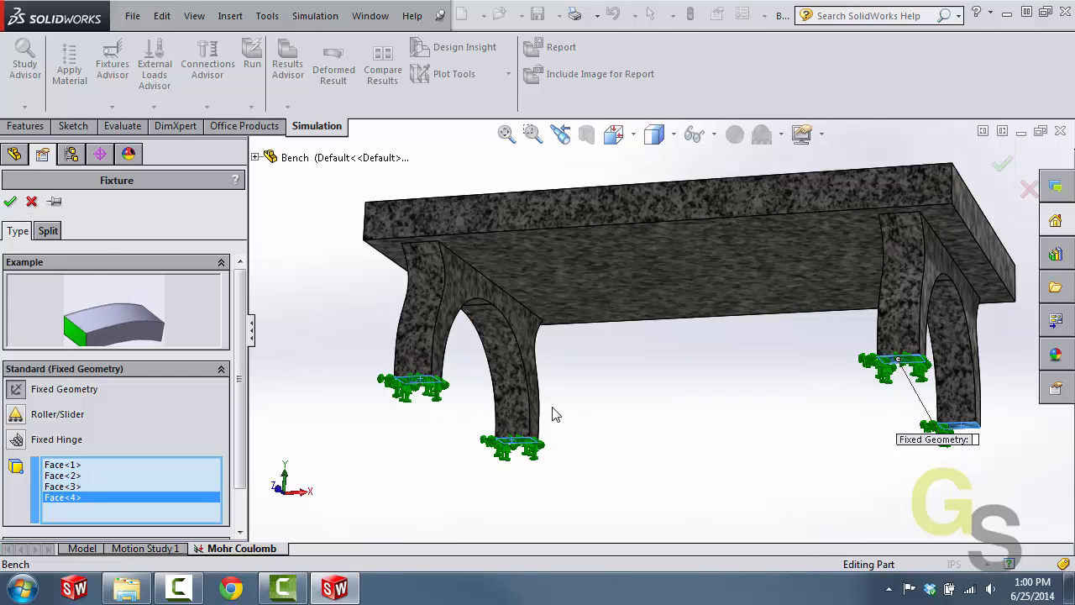
pyautogui.click(13, 203)
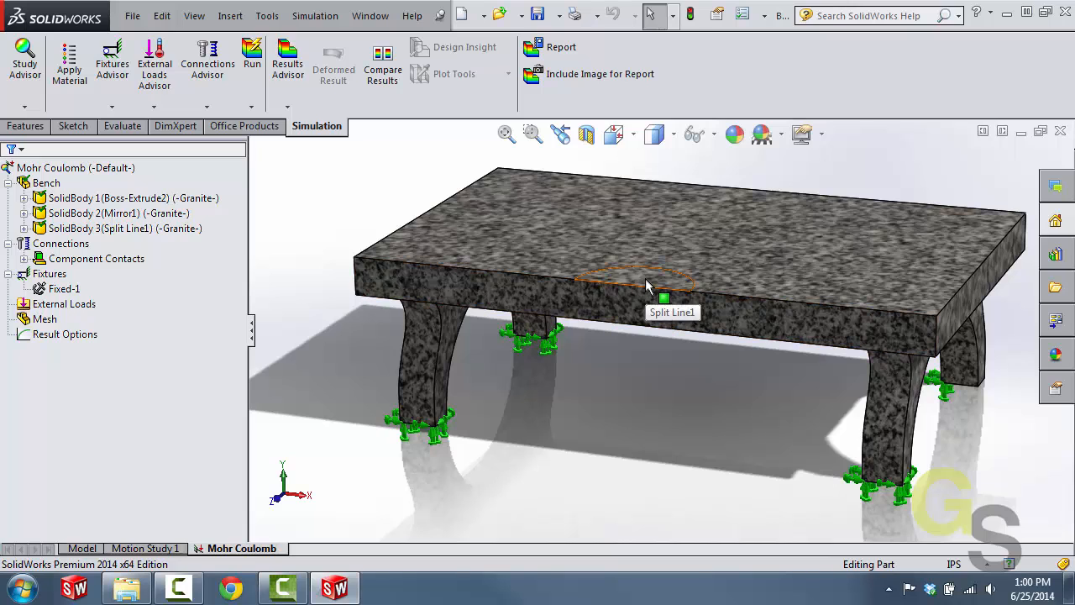
# Step: Apply a 400 lbf normal force in English (IPS) units to the split-line face at the front edge of the bench top
pyautogui.click(647, 286)
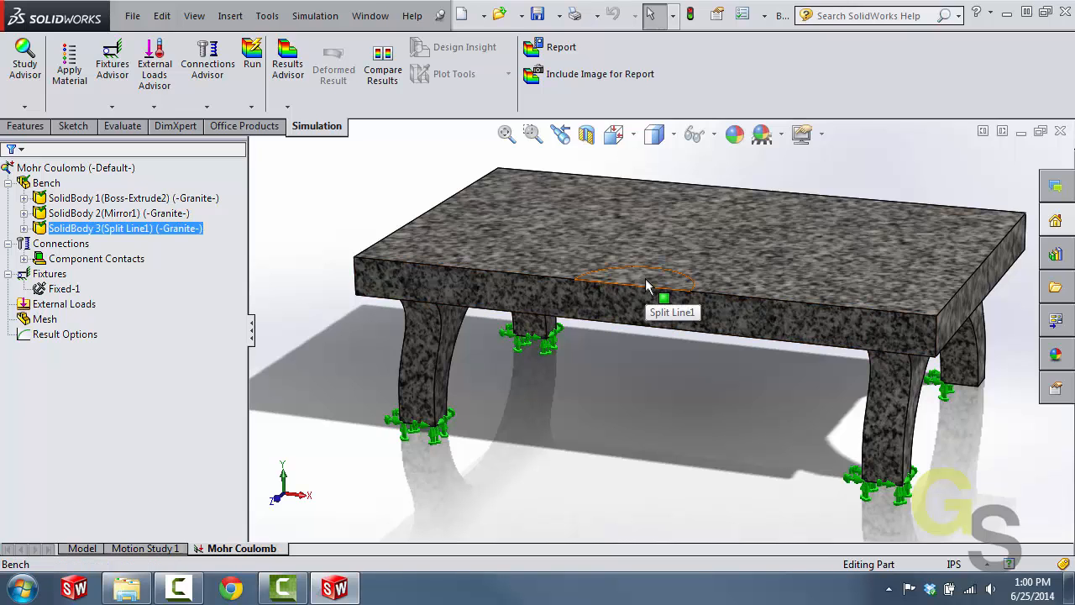
pyautogui.click(75, 305)
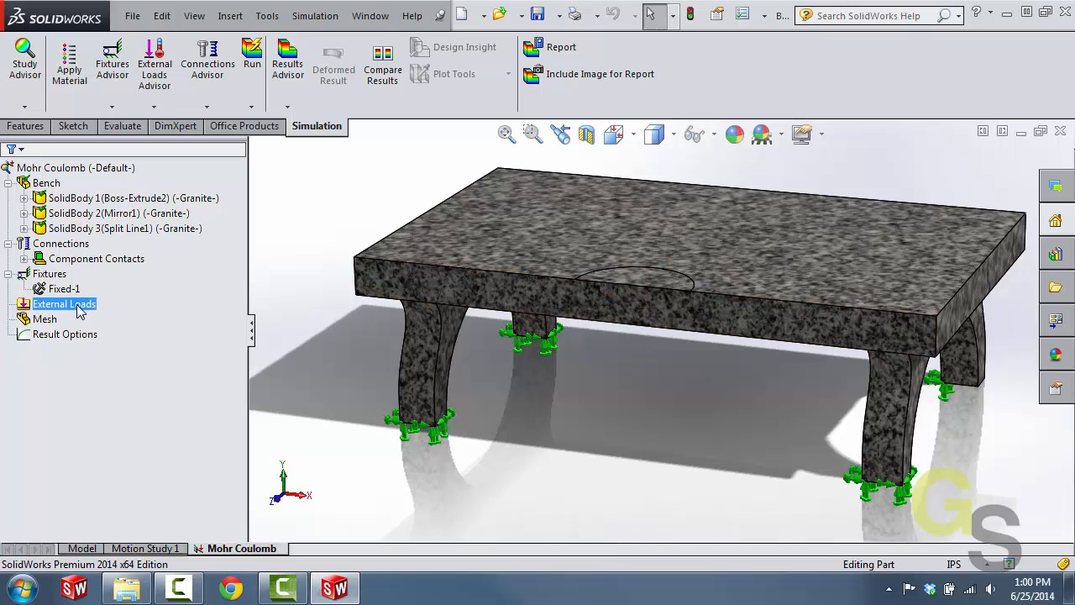
pyautogui.rightClick(80, 311)
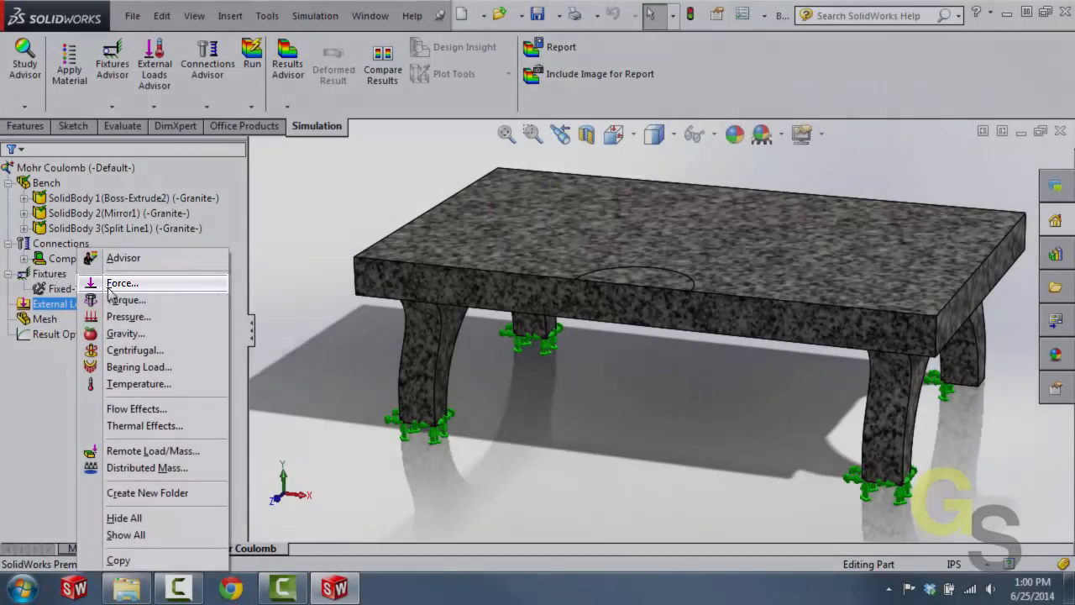
pyautogui.click(118, 283)
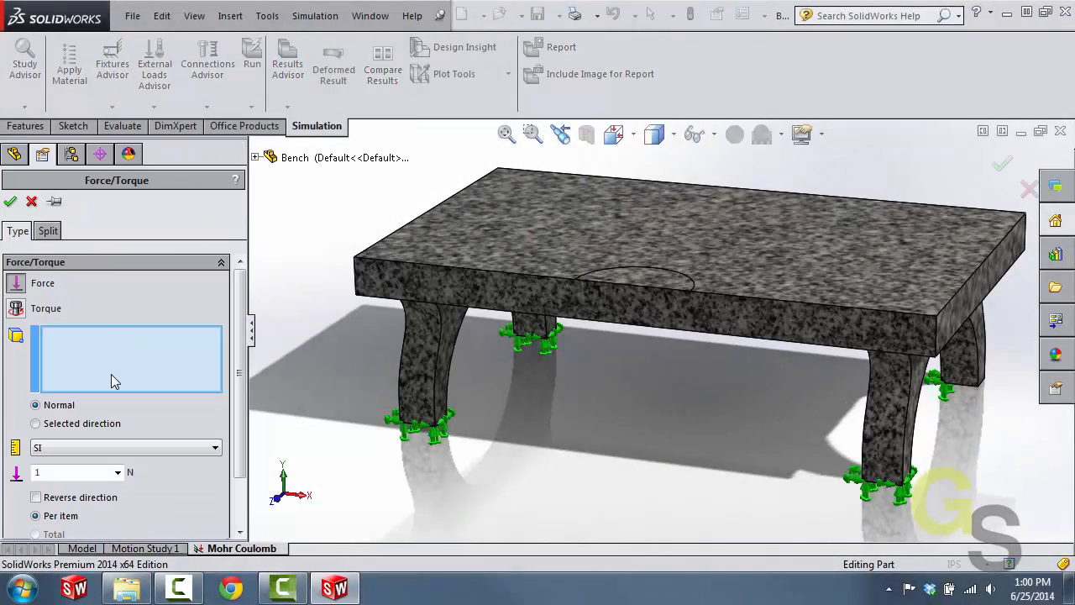
pyautogui.click(636, 284)
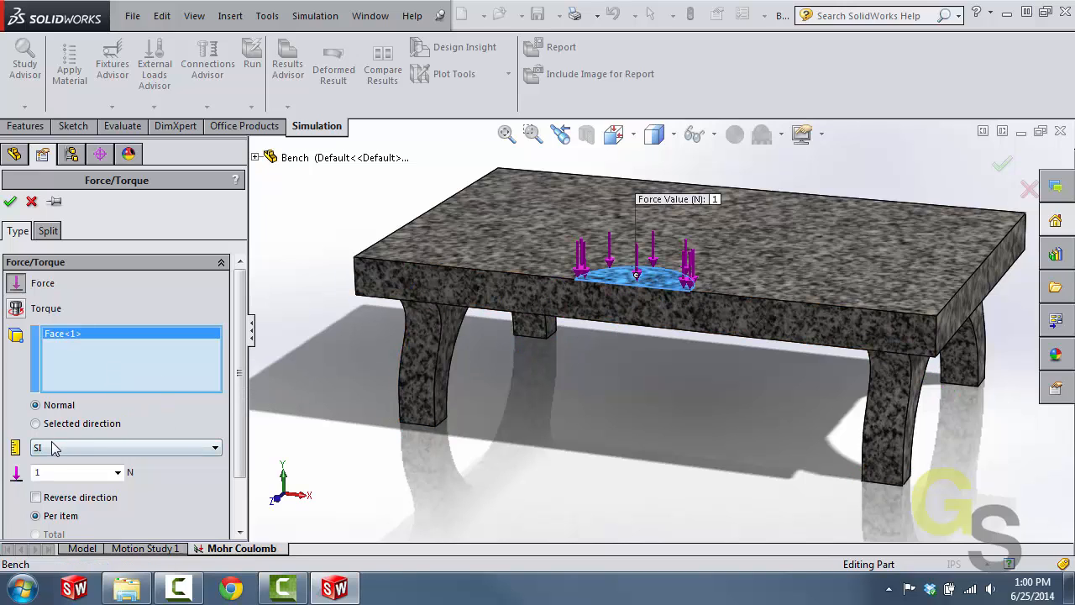
pyautogui.scroll(-2, 234, 379)
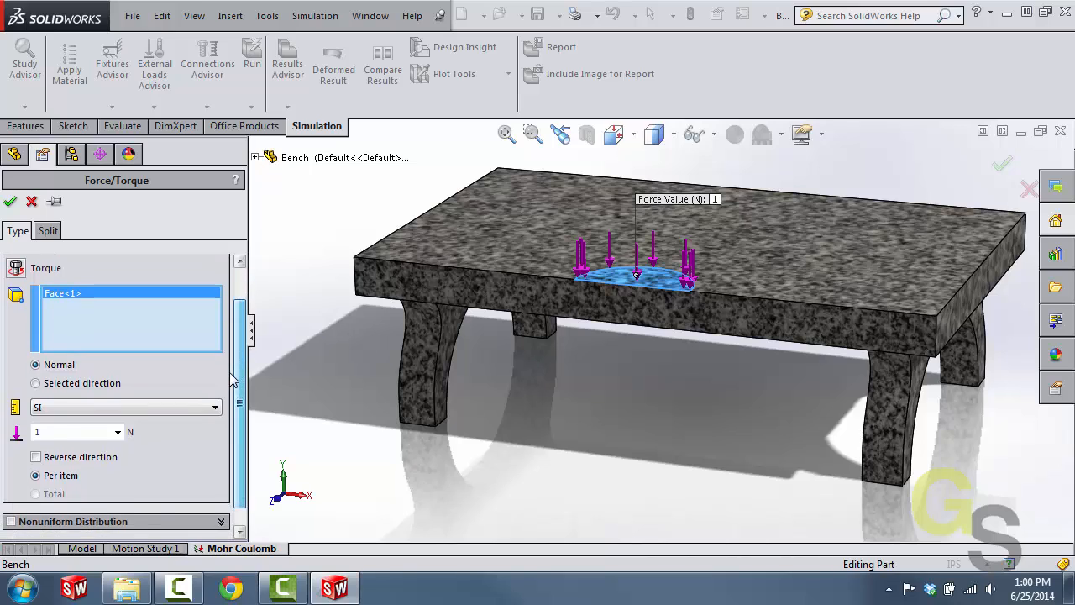
pyautogui.click(203, 409)
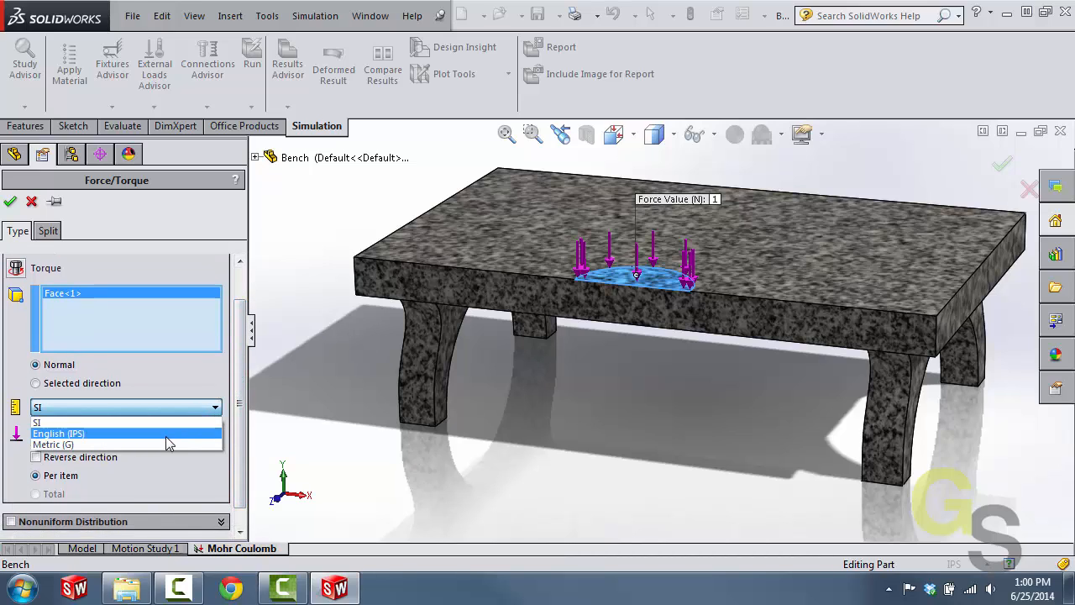
pyautogui.click(166, 436)
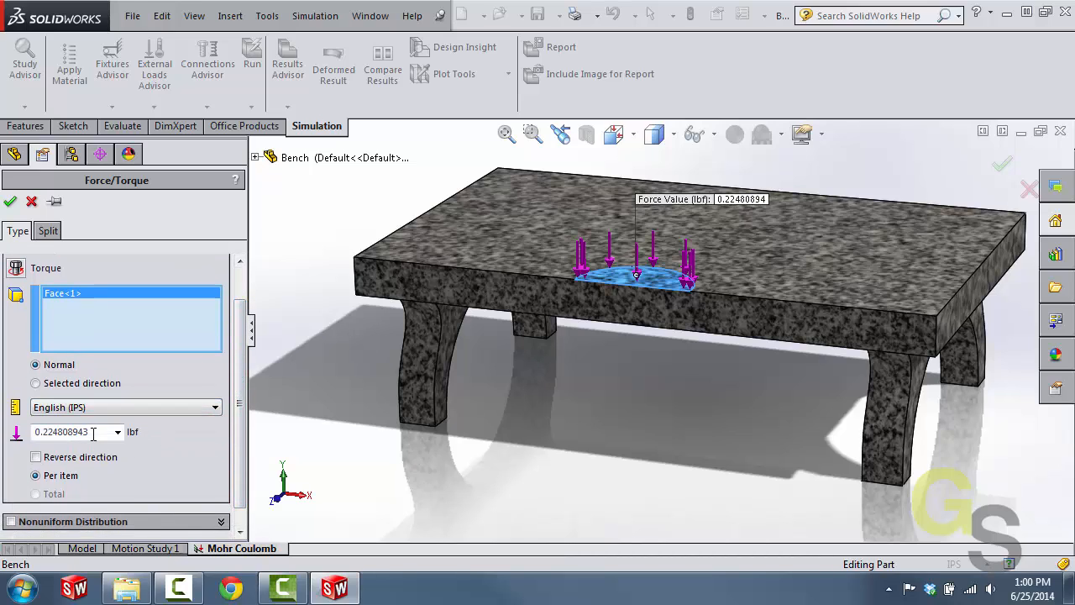
pyautogui.doubleClick(40, 431)
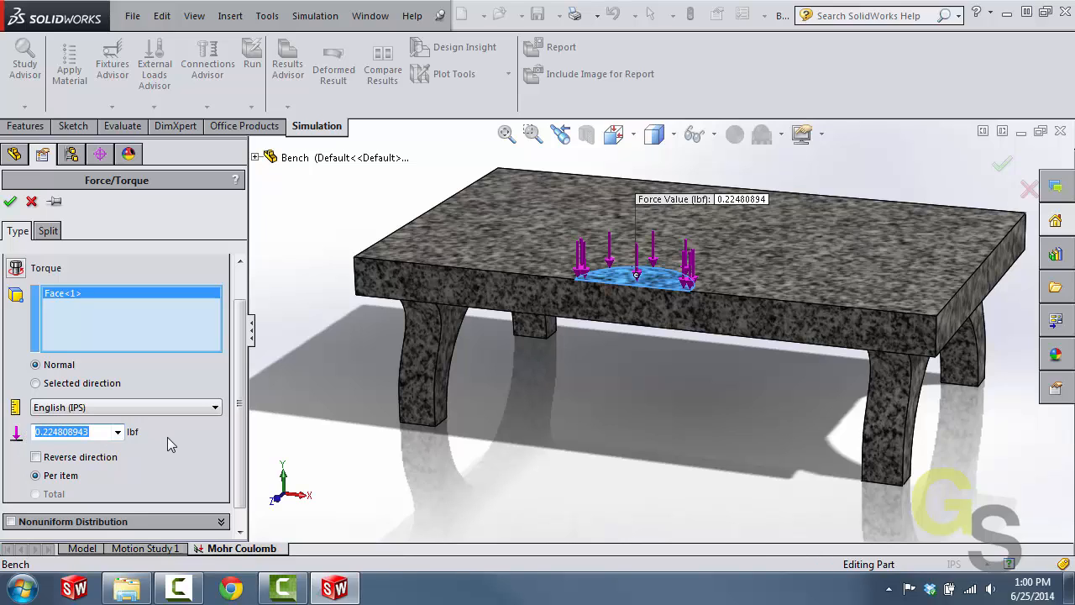
pyautogui.write('400')
pyautogui.click(10, 201)
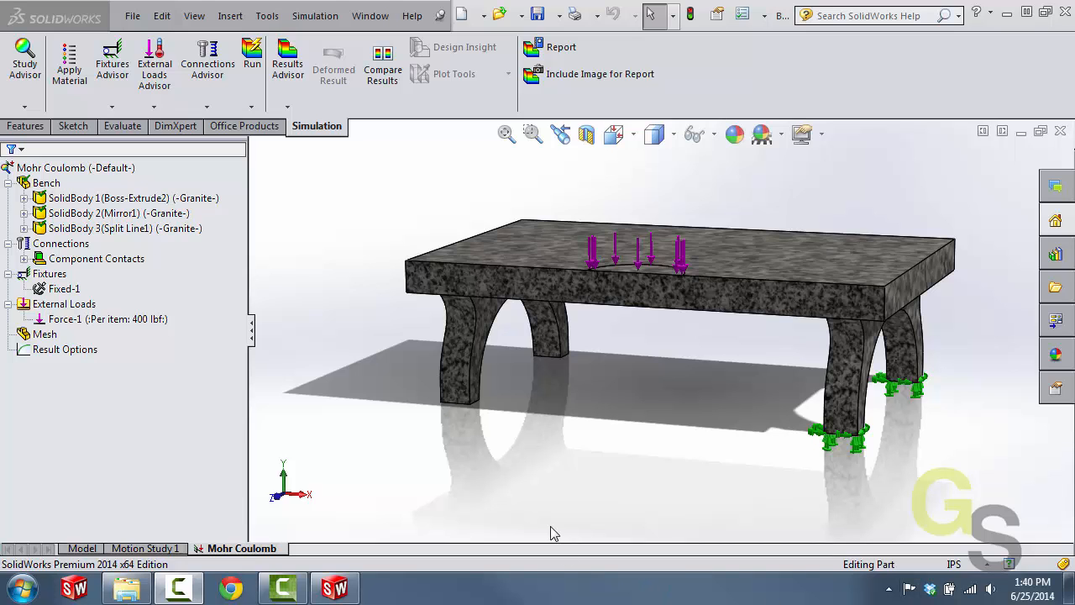
# Step: Start a gravity load and replace its preselected face reference with the Top Plane
pyautogui.click(59, 303)
pyautogui.rightClick(60, 304)
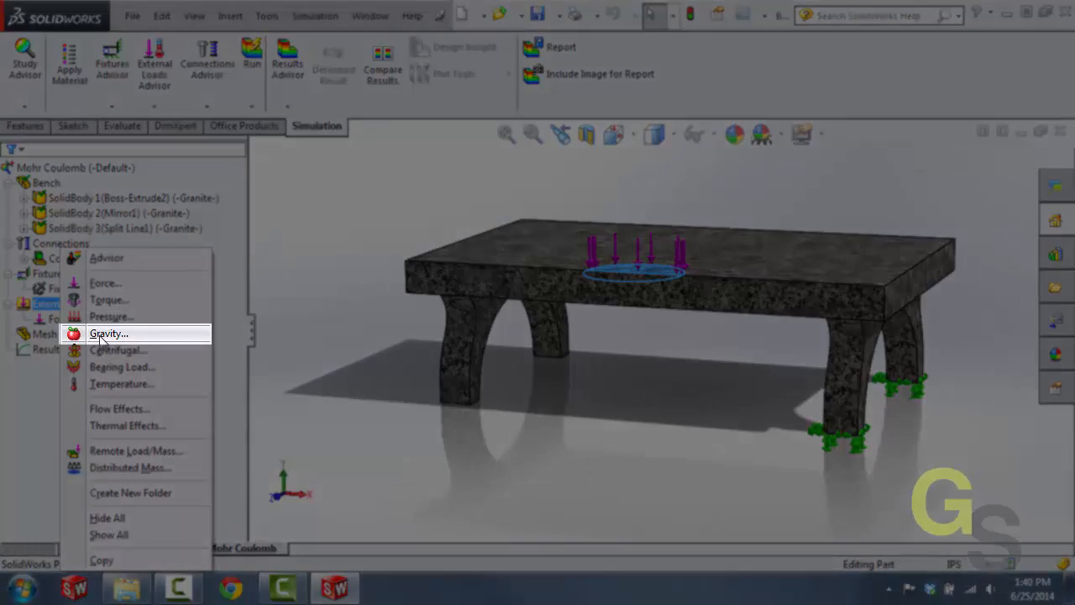
pyautogui.click(107, 333)
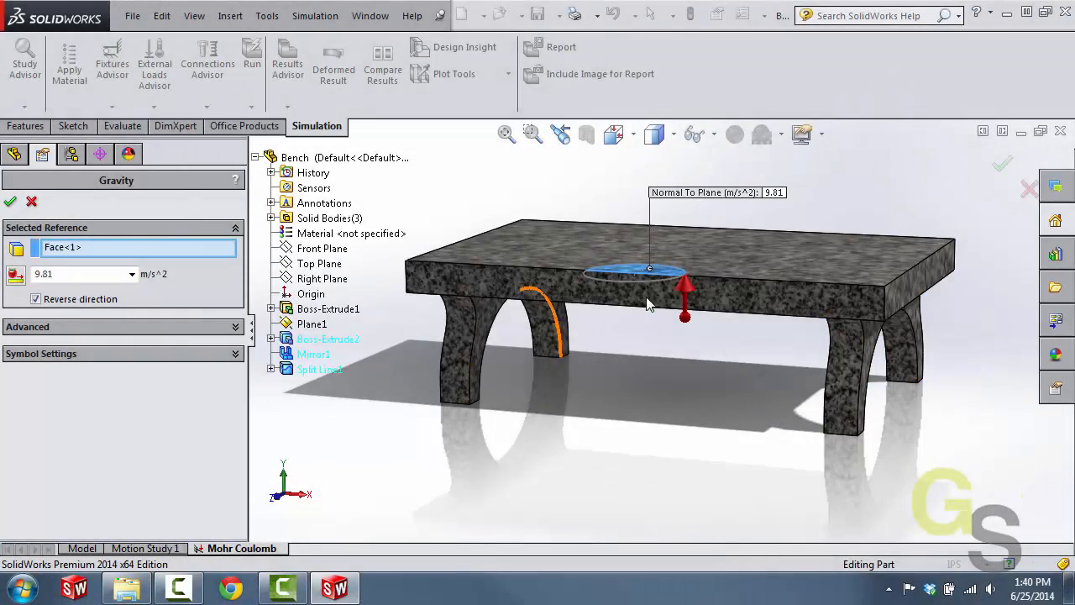
pyautogui.click(98, 250)
pyautogui.rightClick(99, 252)
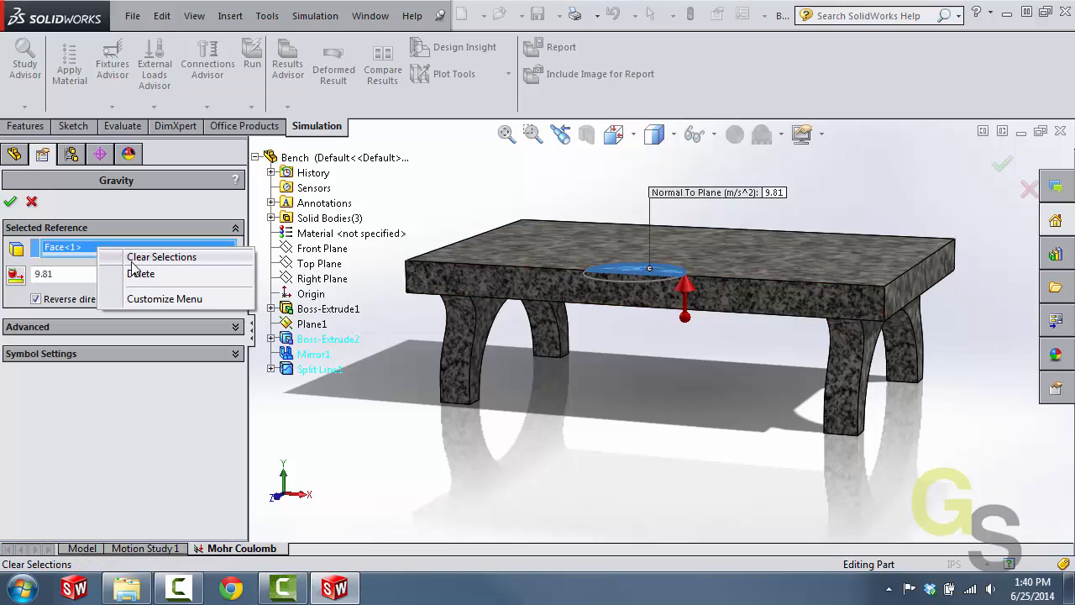
pyautogui.click(141, 256)
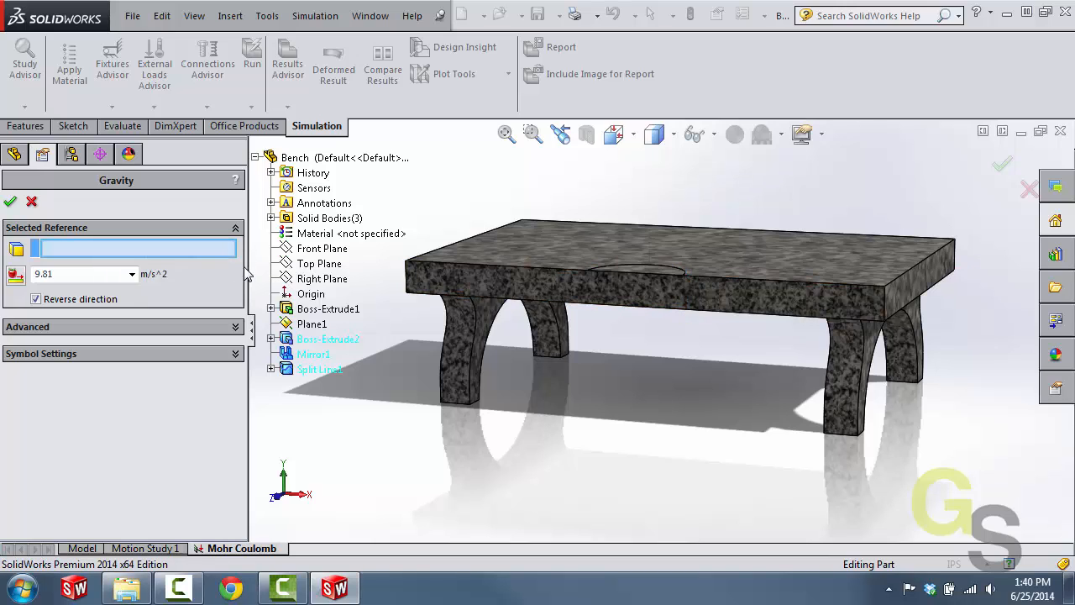
pyautogui.click(317, 264)
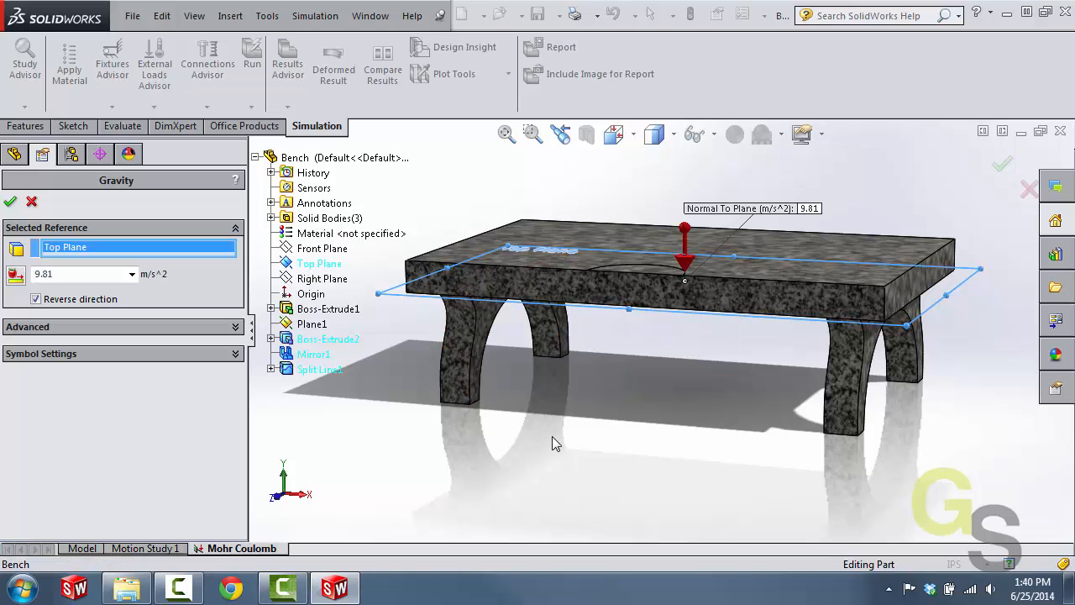
# Step: Test the reversal of the gravity direction, leave it reversed so gravity acts downward, and accept the load
pyautogui.moveTo(552, 436)
pyautogui.mouseDown(button='middle')
pyautogui.moveTo(548, 445)
pyautogui.moveTo(547, 433)
pyautogui.mouseUp(button='middle')
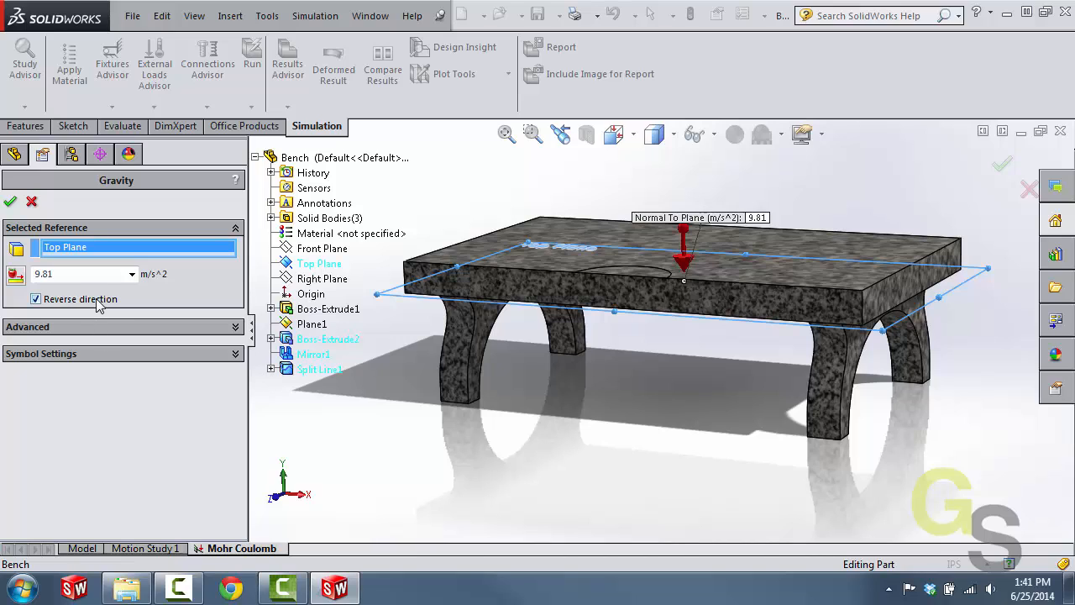
pyautogui.click(35, 299)
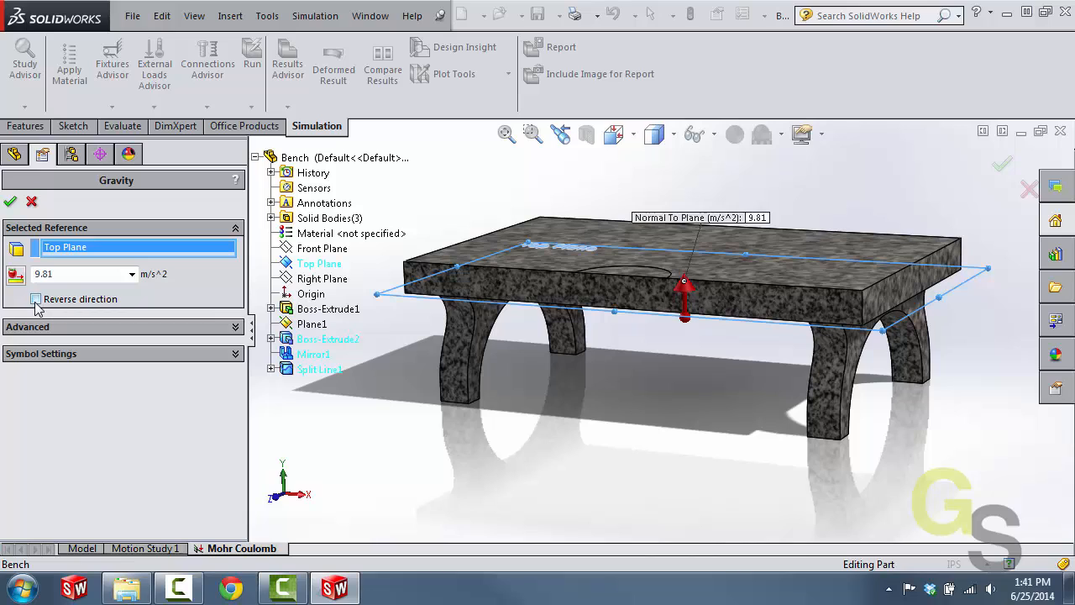
pyautogui.click(35, 300)
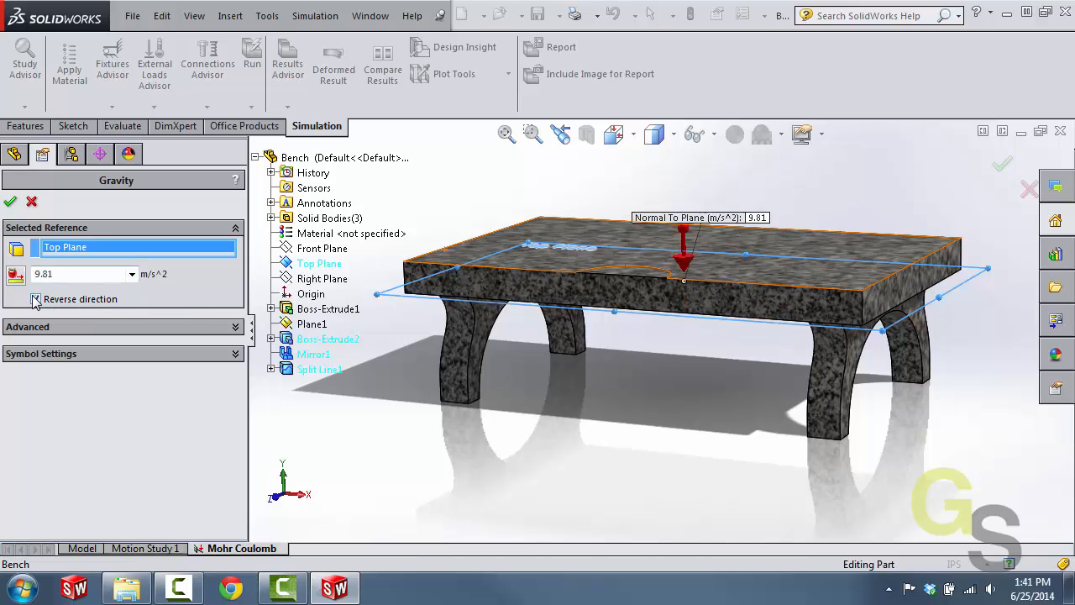
pyautogui.click(35, 300)
pyautogui.click(35, 300)
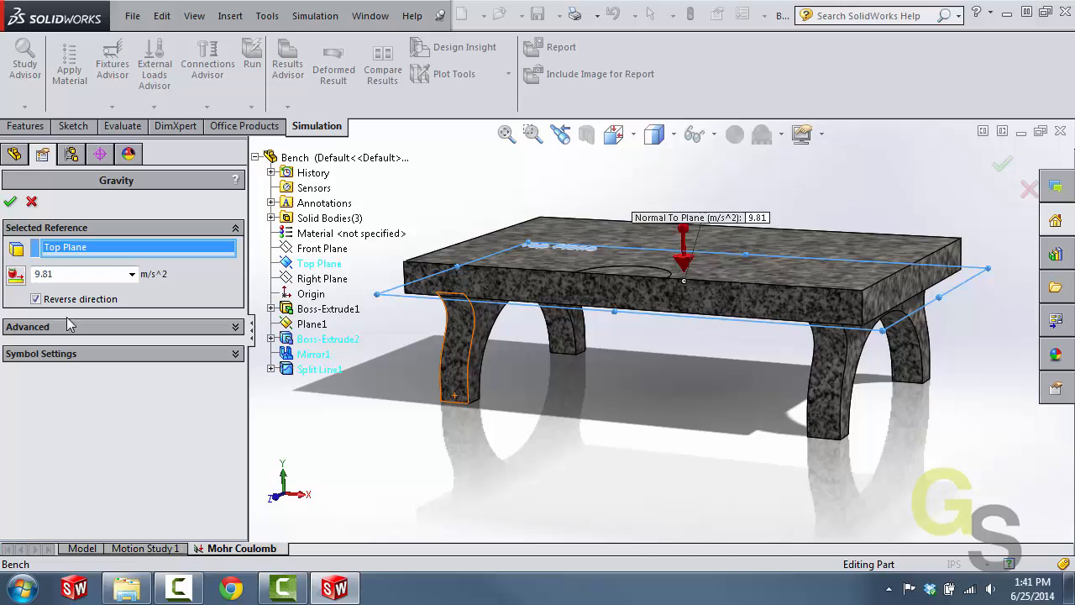
pyautogui.click(10, 202)
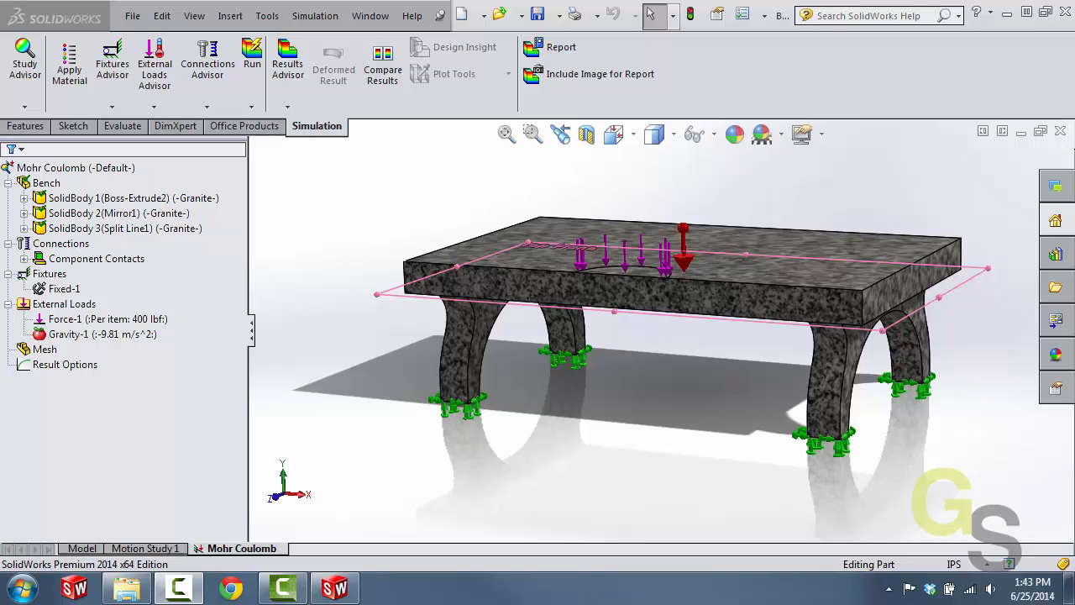
# Step: Run the Mohr Coulomb study and inspect the bench's deformed von Mises stress plot from several angles
pyautogui.click(55, 353)
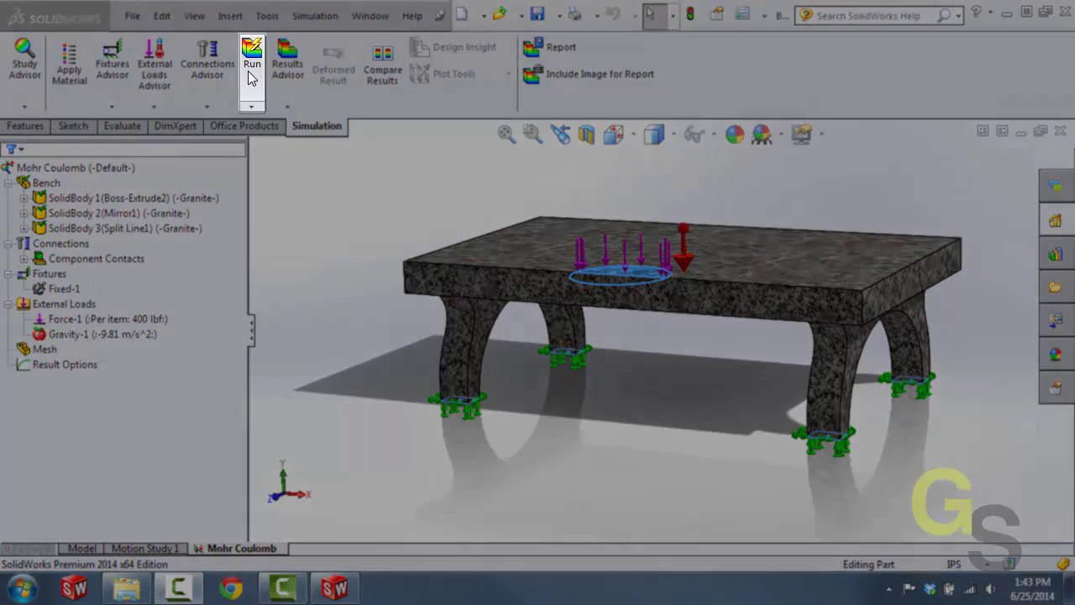
pyautogui.click(252, 55)
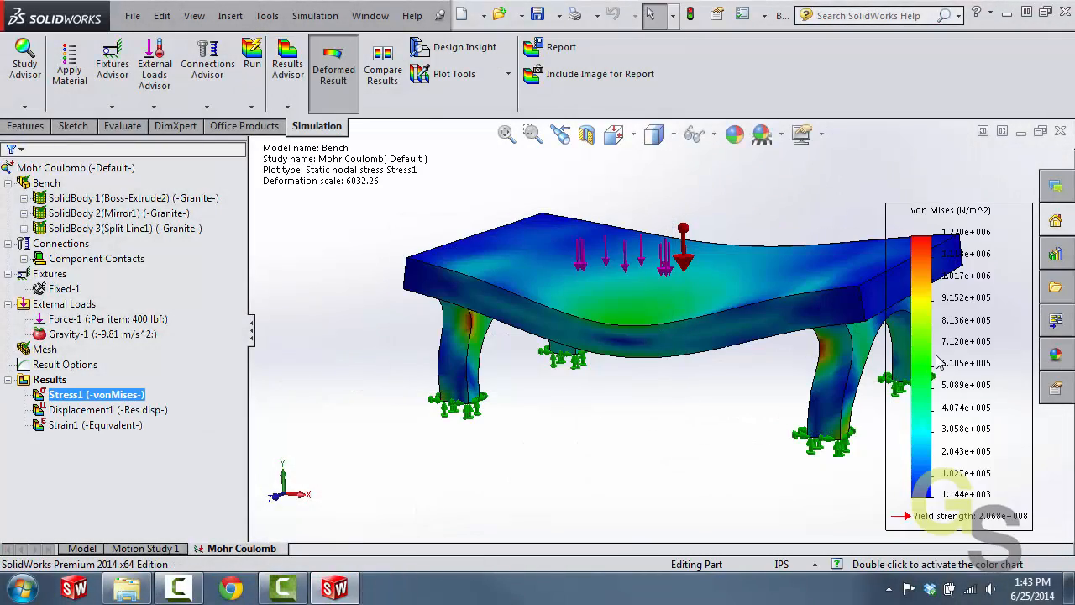
pyautogui.moveTo(754, 394); pyautogui.dragTo(761, 388, button='middle')
pyautogui.scroll(2, 776, 336)
pyautogui.scroll(-2, 778, 335)
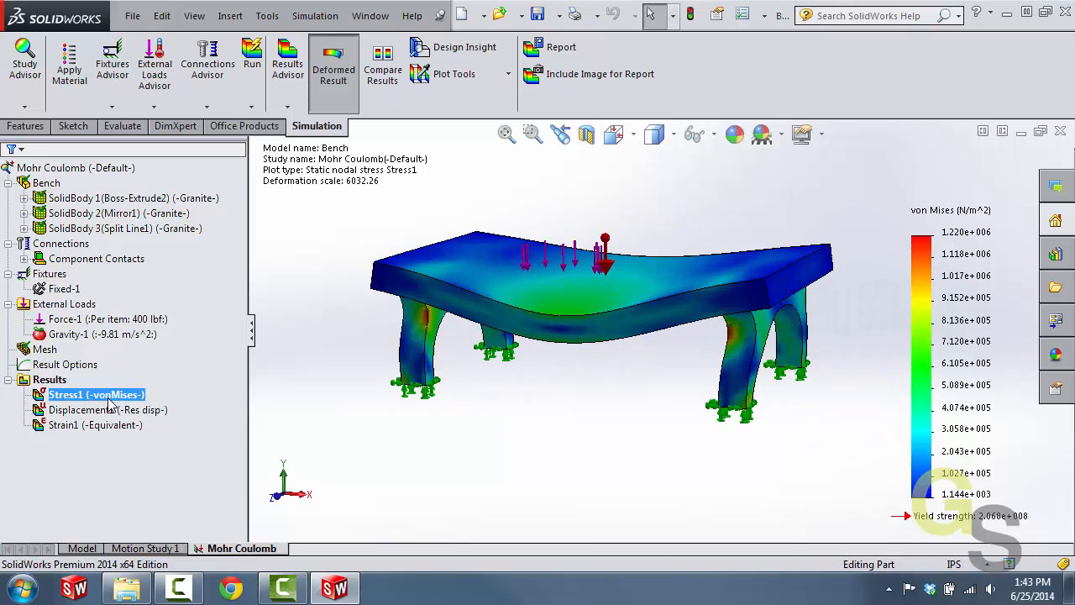
pyautogui.moveTo(514, 411); pyautogui.dragTo(499, 388, button='middle')
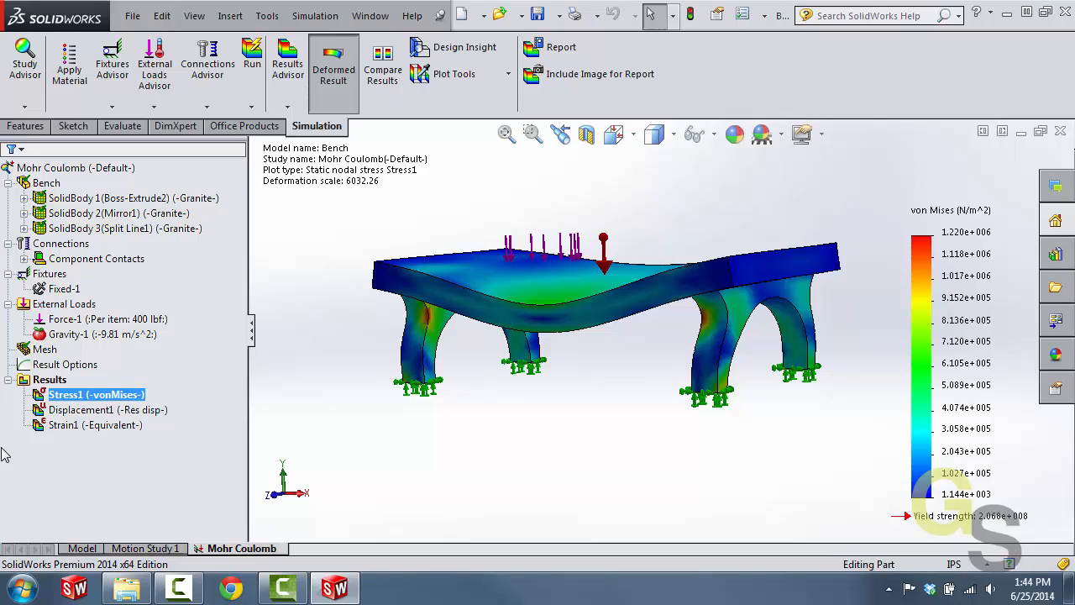
pyautogui.moveTo(360, 437); pyautogui.dragTo(352, 441, button='middle')
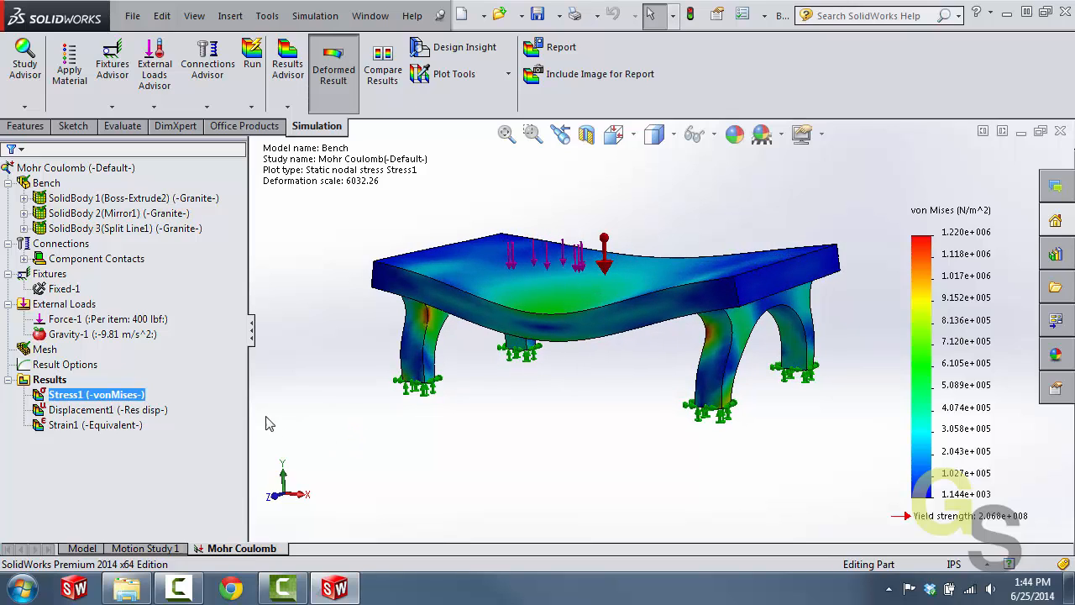
# Step: Delete the von Mises stress plot from the study results
pyautogui.rightClick(77, 400)
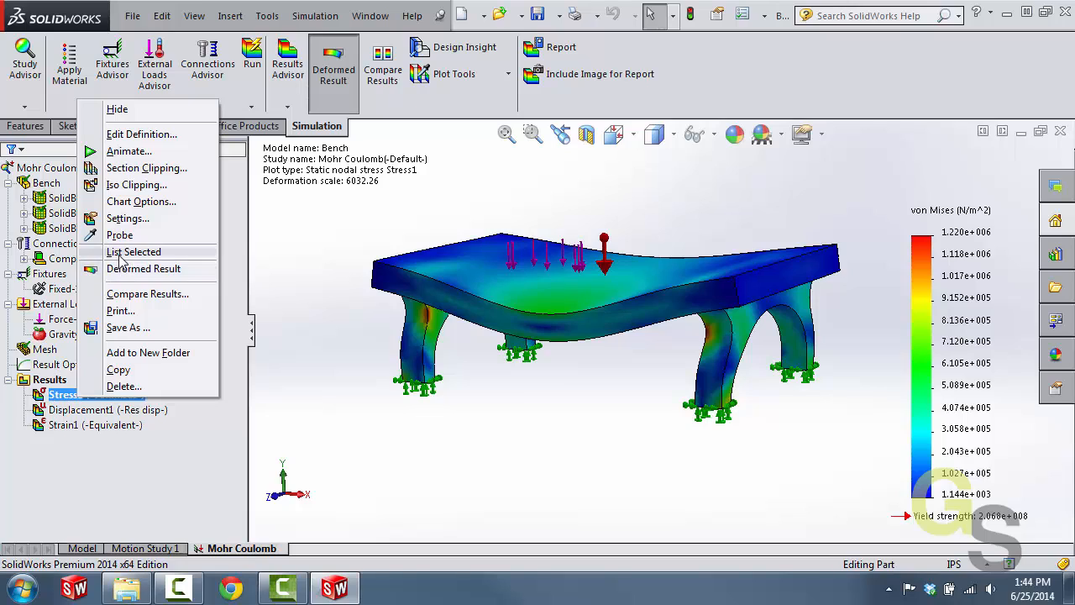
pyautogui.click(123, 387)
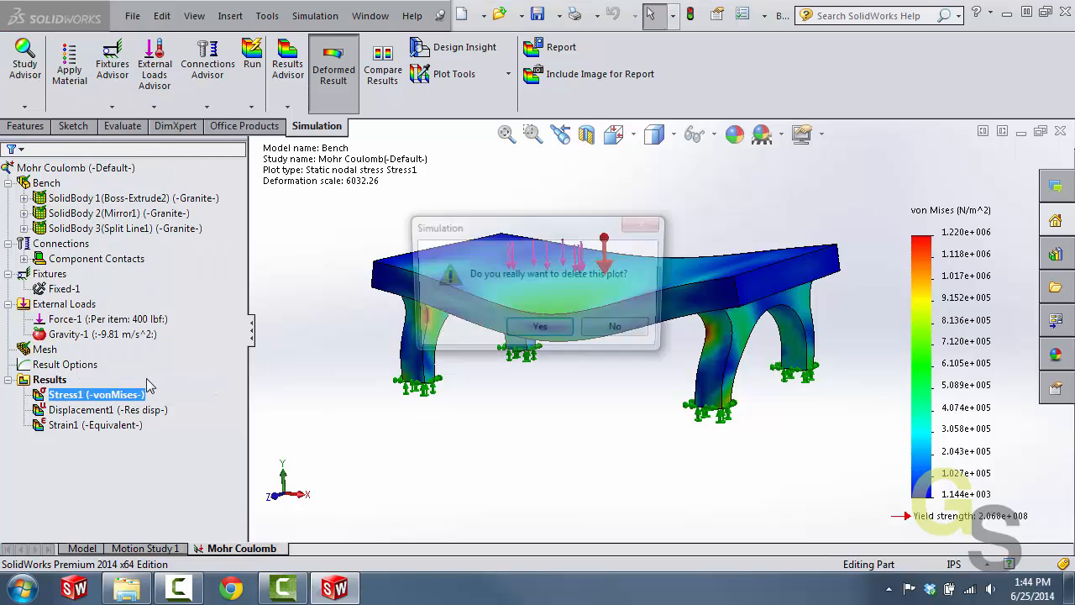
pyautogui.click(551, 333)
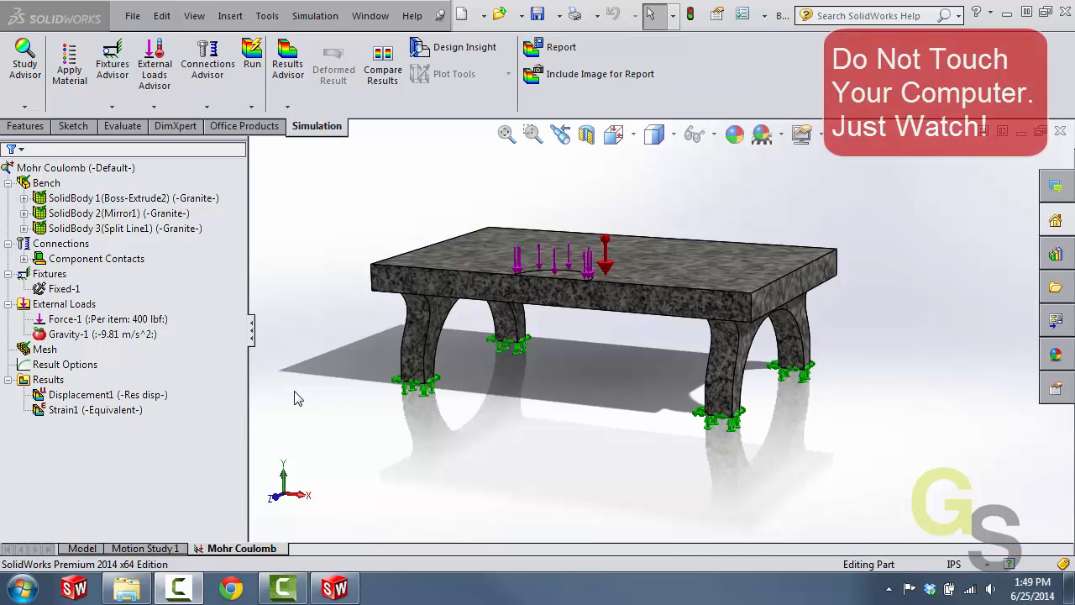
pyautogui.click(33, 379)
pyautogui.rightClick(32, 380)
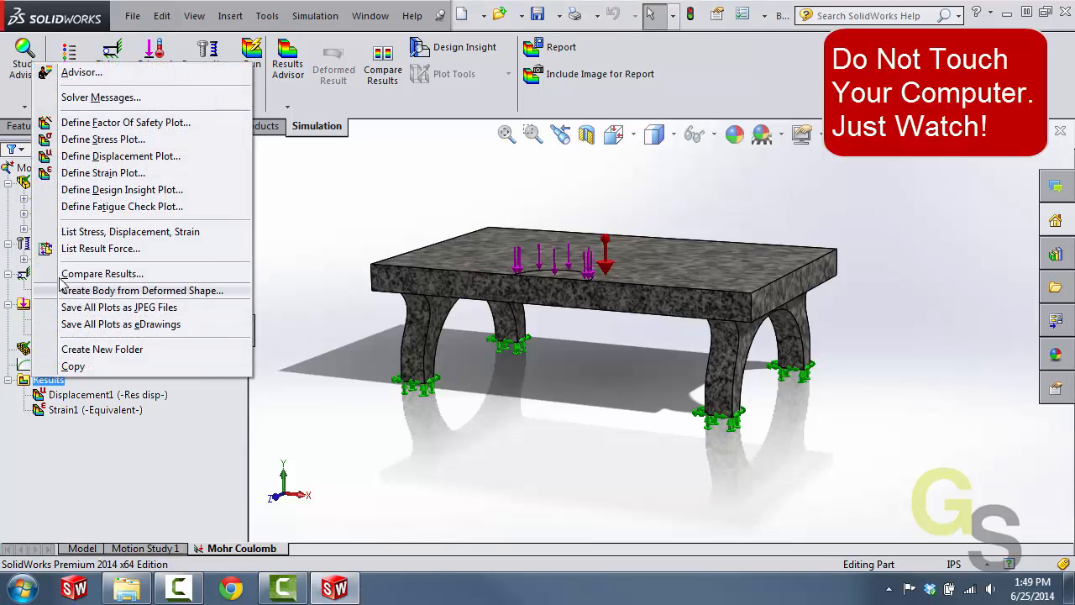
pyautogui.click(81, 141)
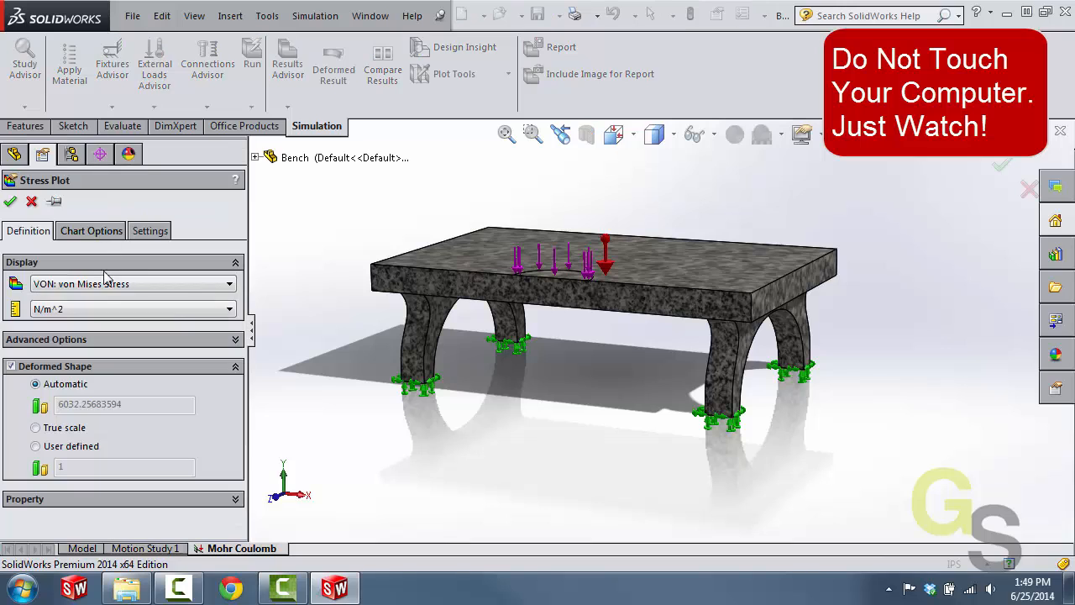
pyautogui.click(94, 287)
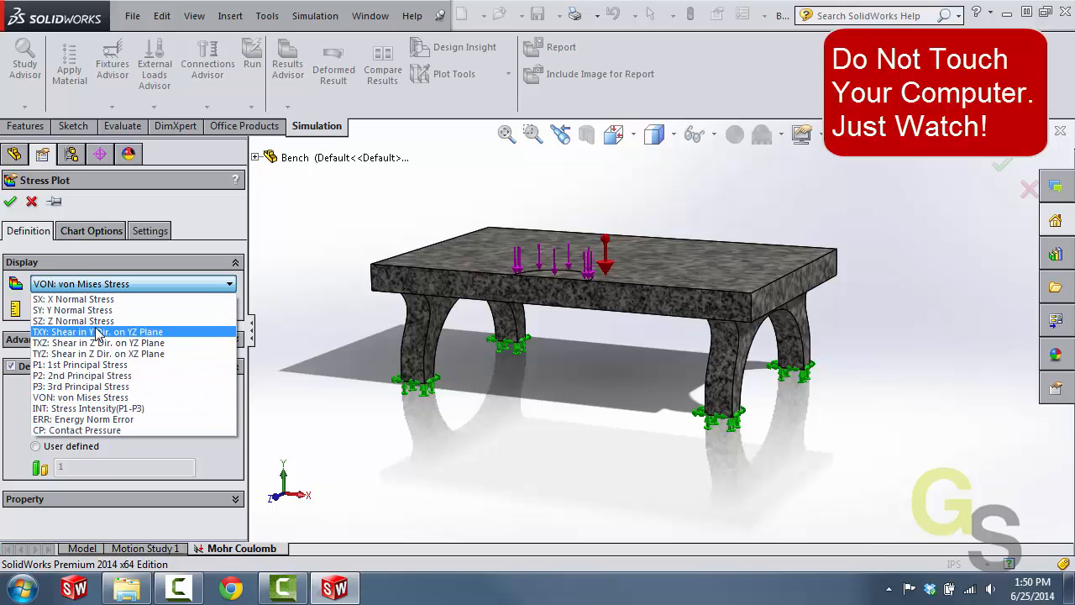
pyautogui.click(36, 211)
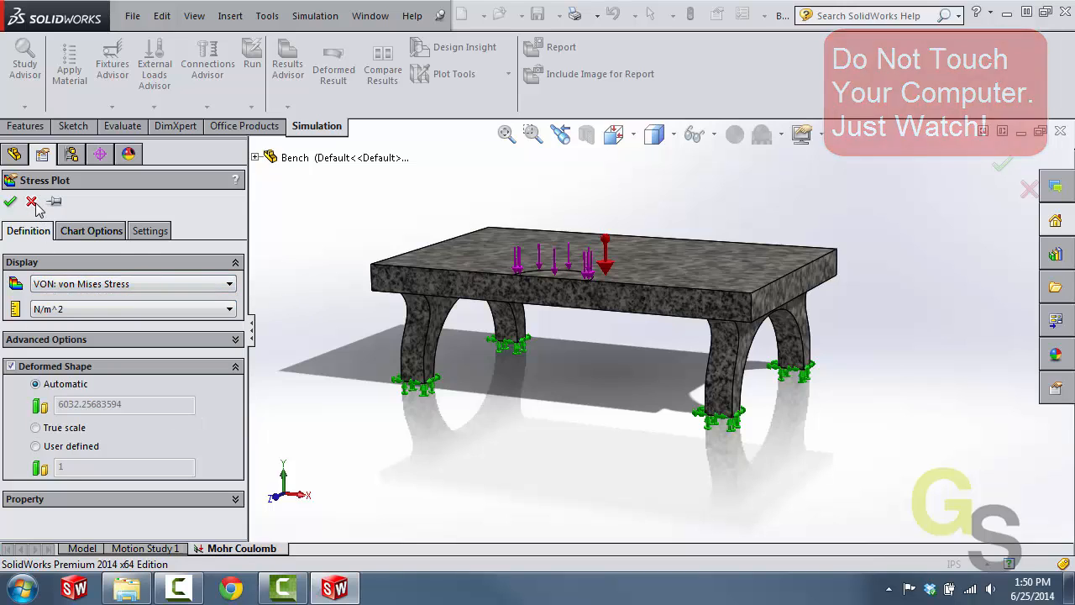
pyautogui.click(35, 203)
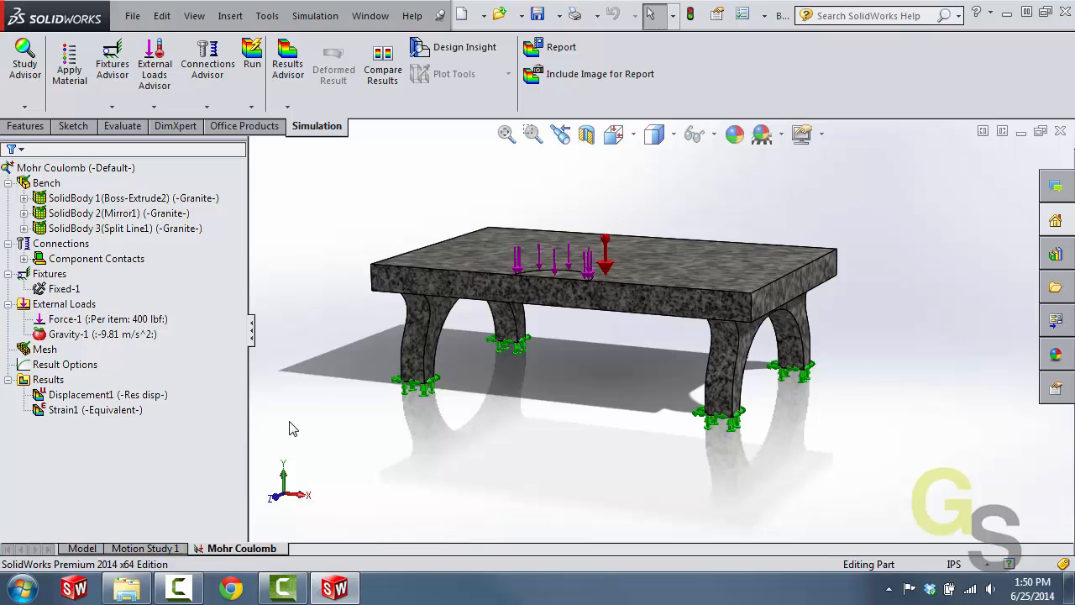
# Step: Define a factor of safety plot for all bodies with the Automatic criterion, multiplication factor 1 and factor of safety distribution
pyautogui.rightClick(46, 381)
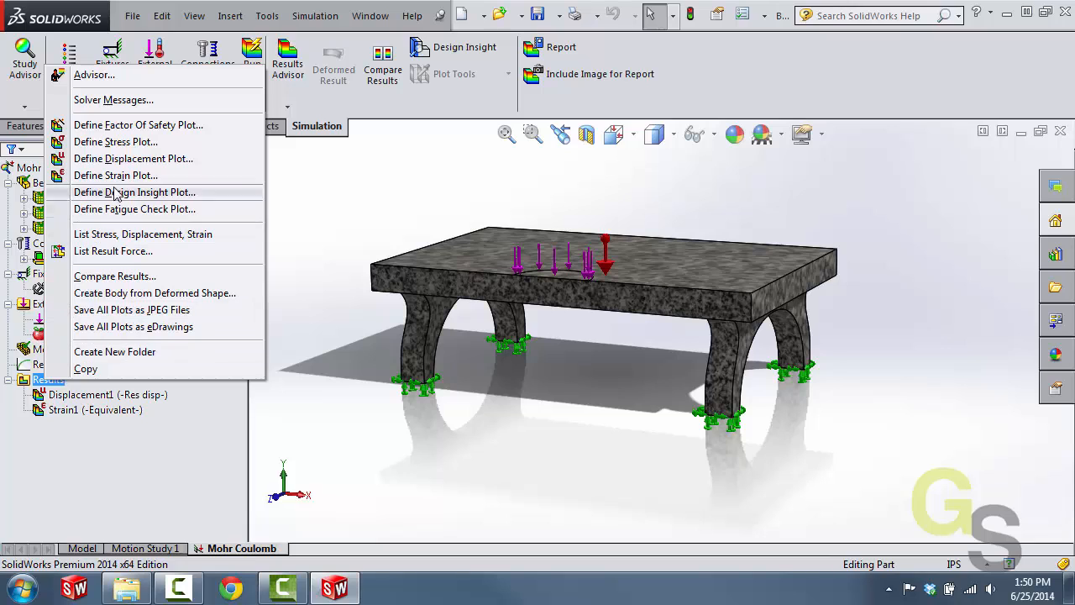
pyautogui.click(121, 128)
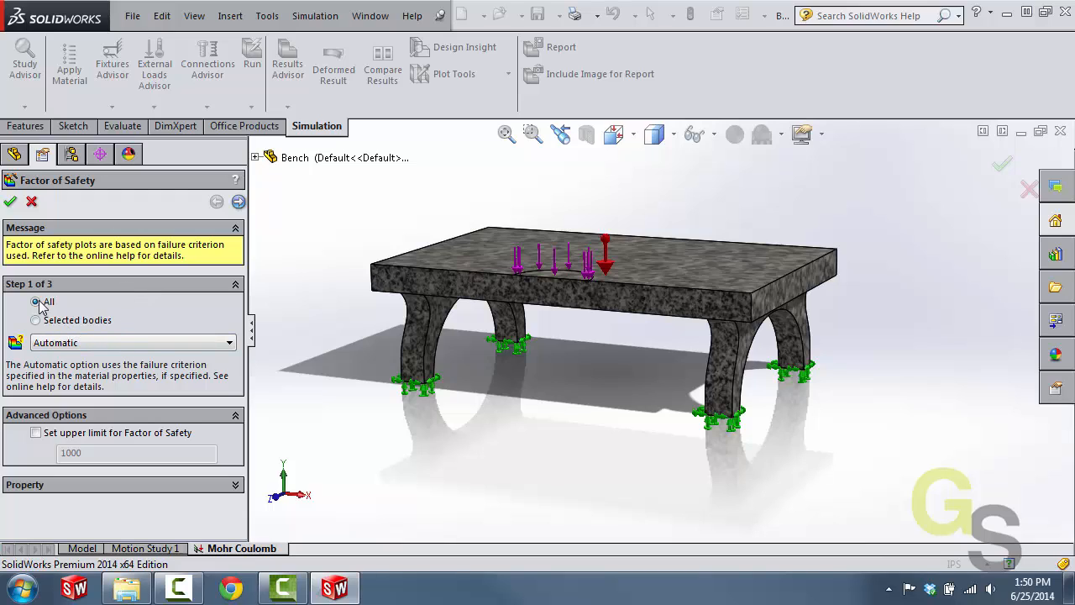
pyautogui.click(44, 345)
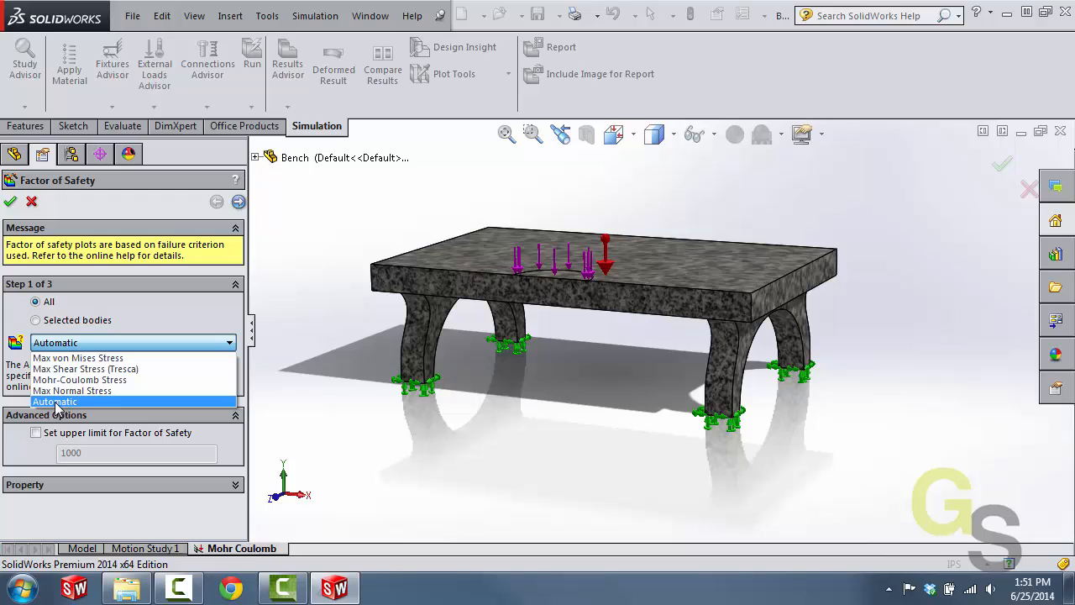
pyautogui.click(55, 403)
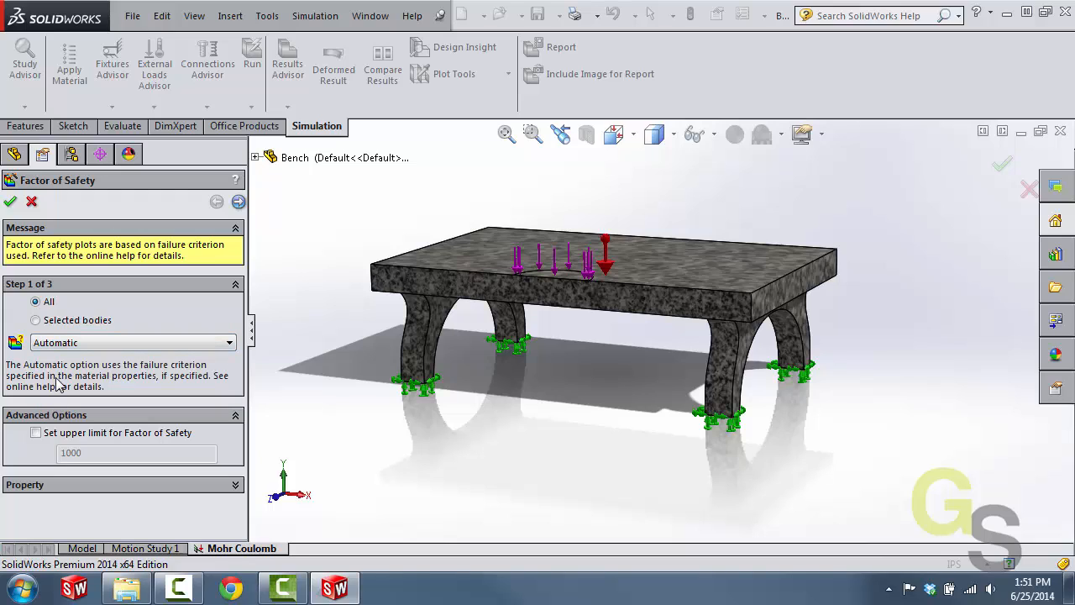
pyautogui.click(238, 203)
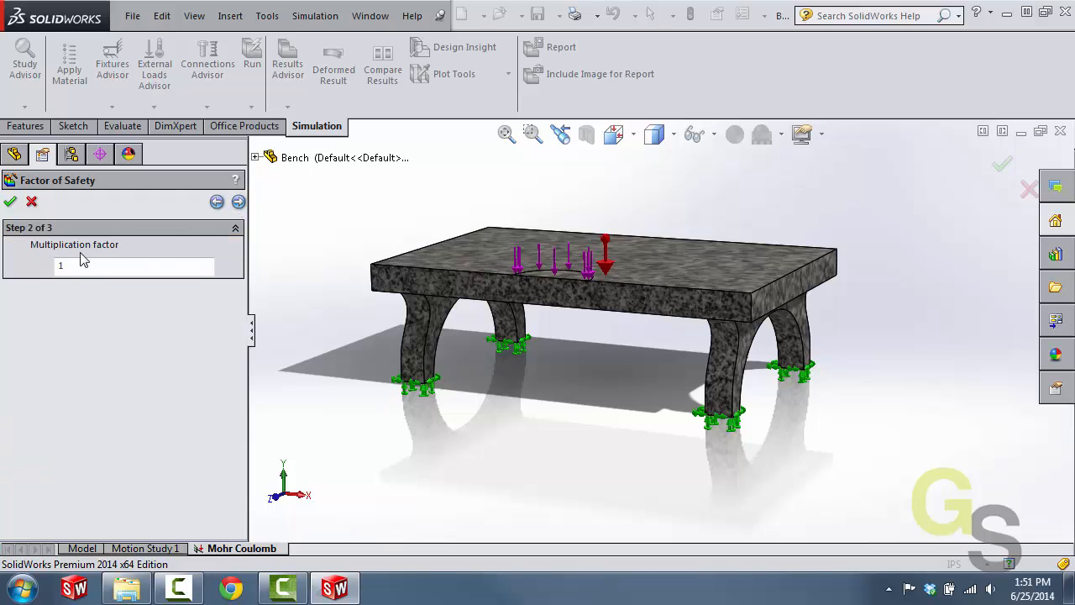
pyautogui.click(239, 202)
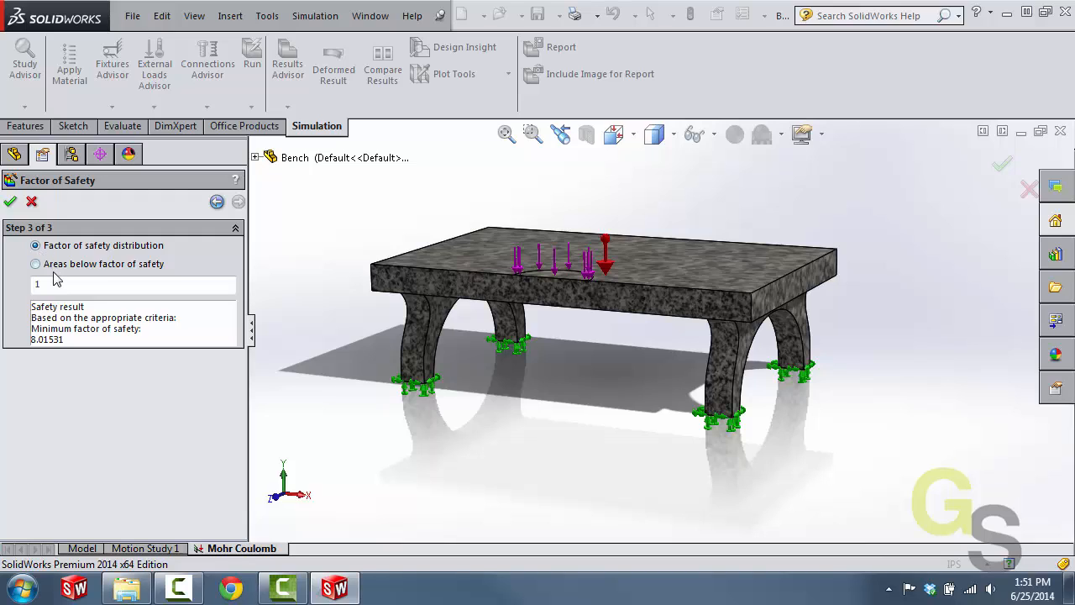
pyautogui.click(10, 203)
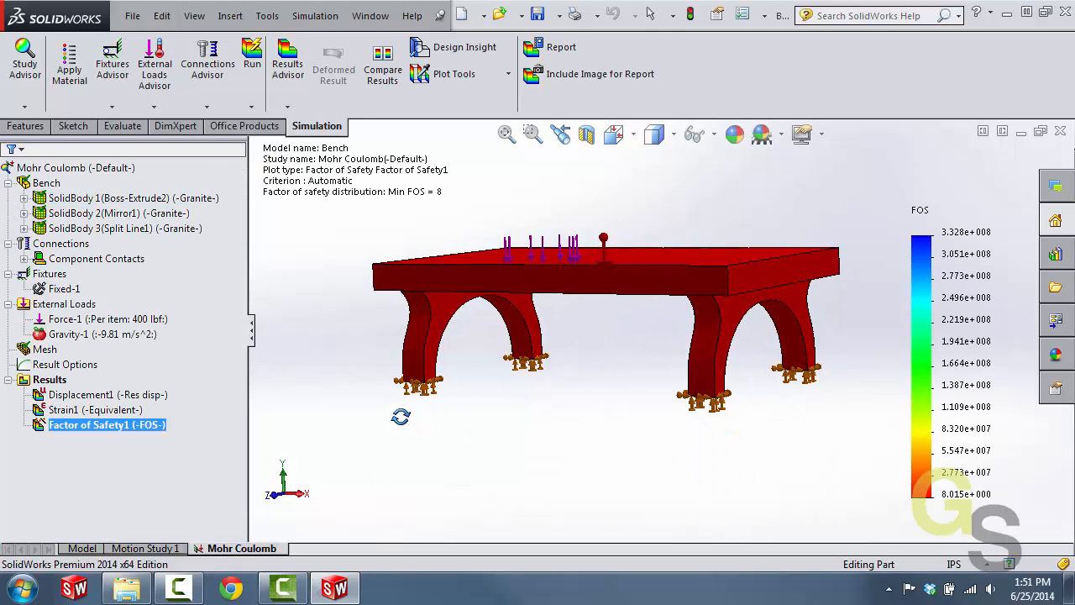
# Step: Set the factor of safety plot's legend to a defined range with minimum 1 and maximum 30
pyautogui.moveTo(400, 416); pyautogui.dragTo(597, 431, button='middle')
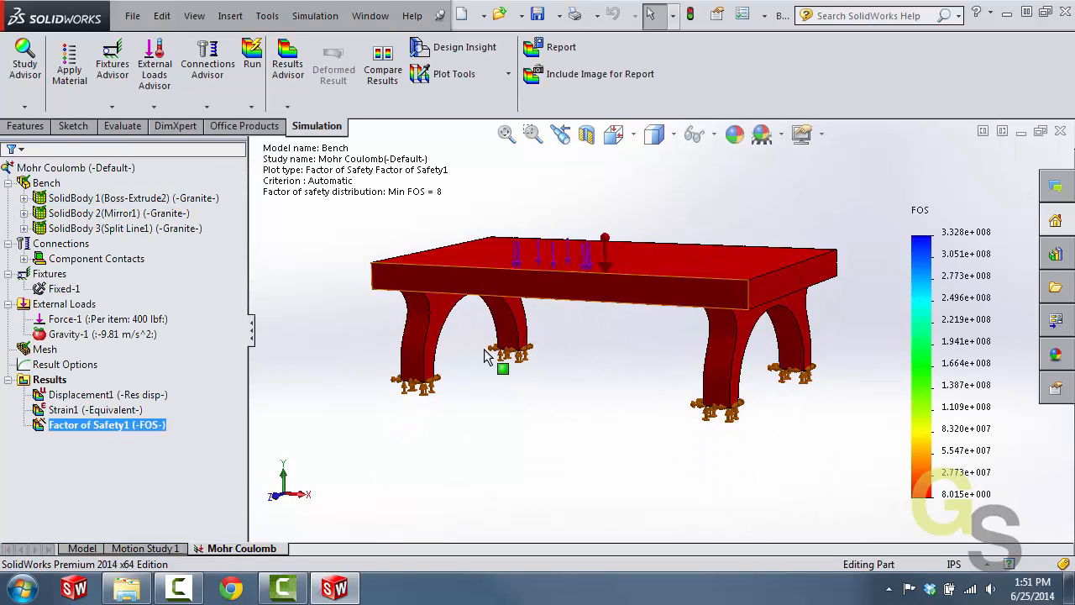
pyautogui.moveTo(487, 377); pyautogui.dragTo(501, 350, button='middle')
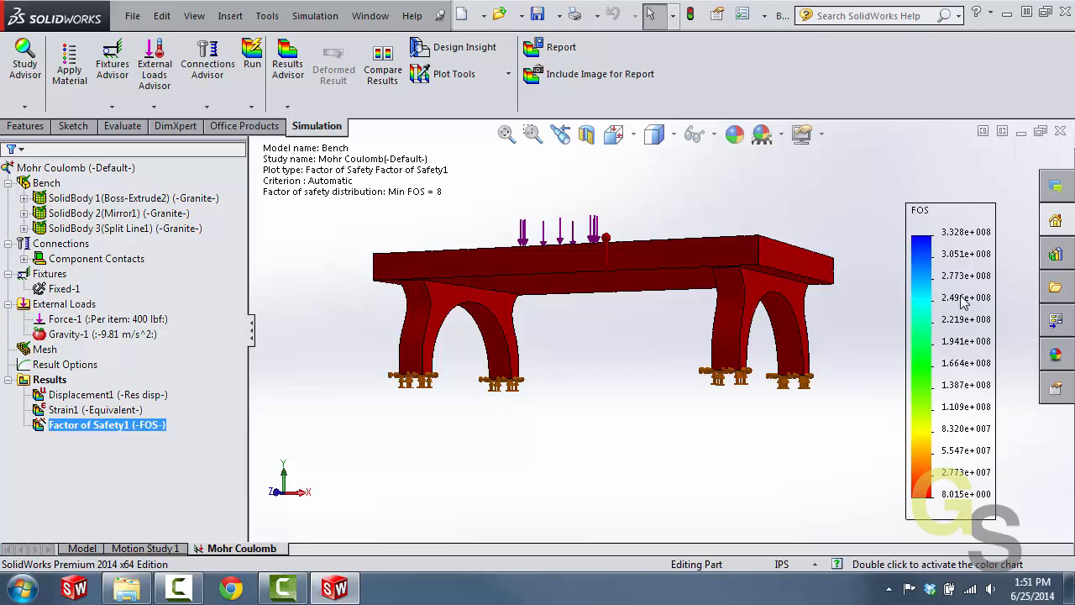
pyautogui.moveTo(631, 305); pyautogui.dragTo(649, 323, button='middle')
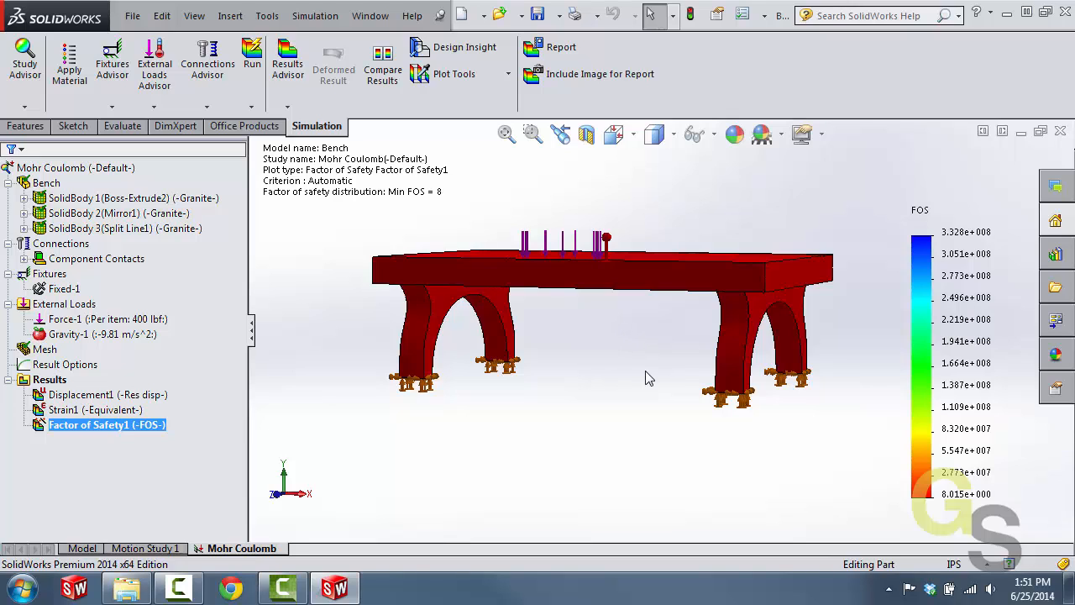
pyautogui.moveTo(641, 372); pyautogui.dragTo(640, 386, button='middle')
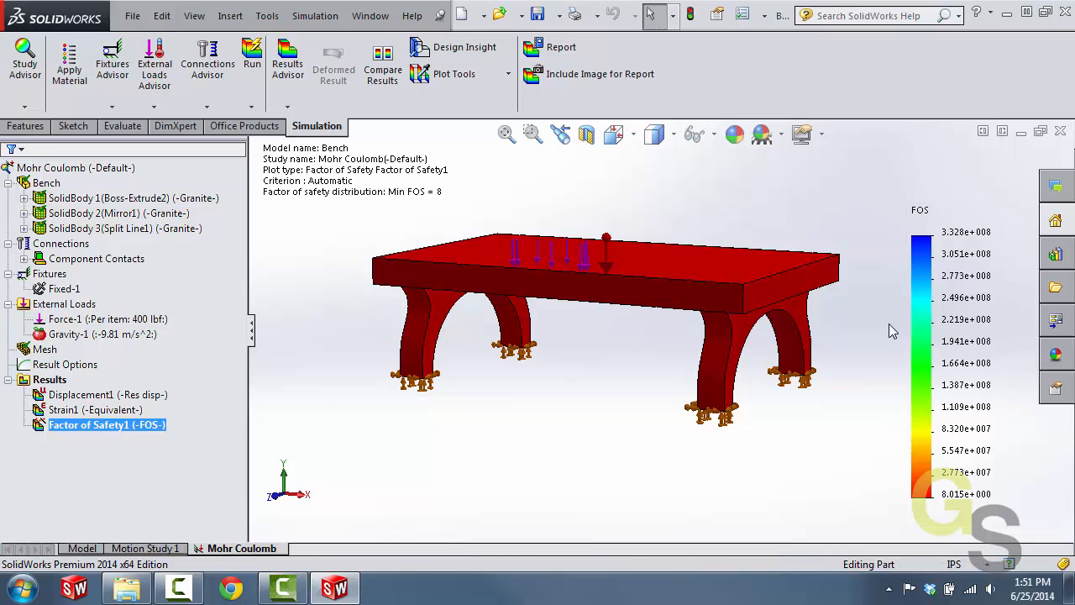
pyautogui.doubleClick(934, 336)
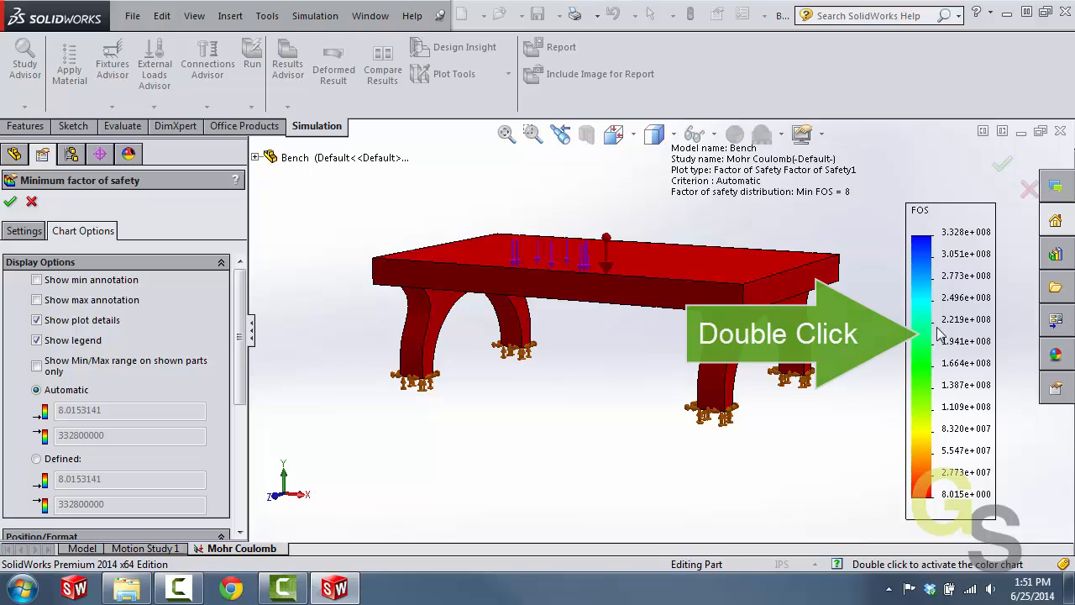
pyautogui.scroll(-3, 222, 342)
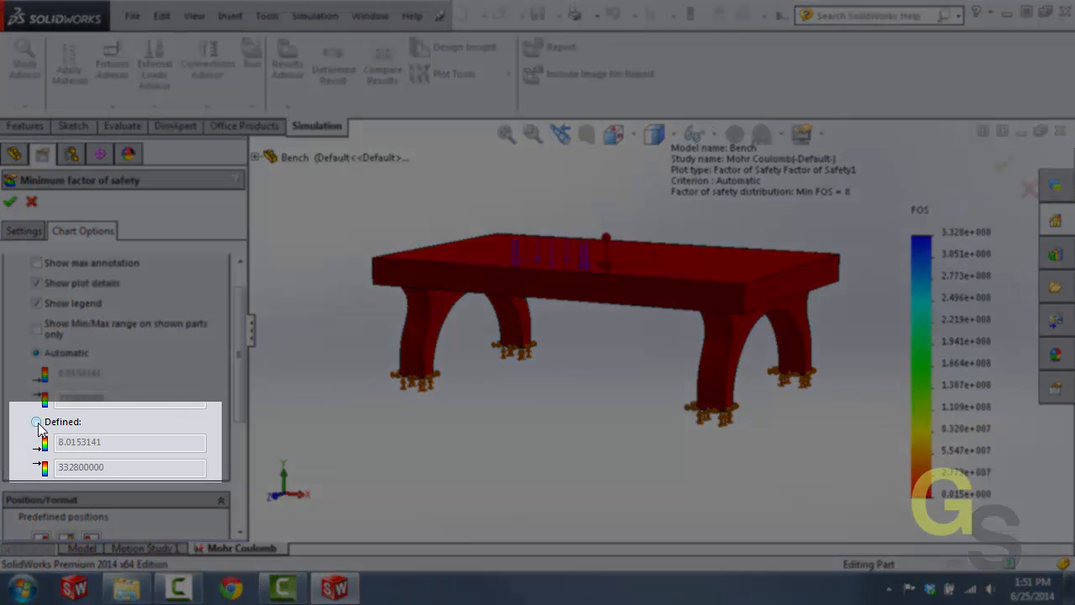
pyautogui.click(37, 422)
pyautogui.moveTo(126, 441); pyautogui.dragTo(48, 446)
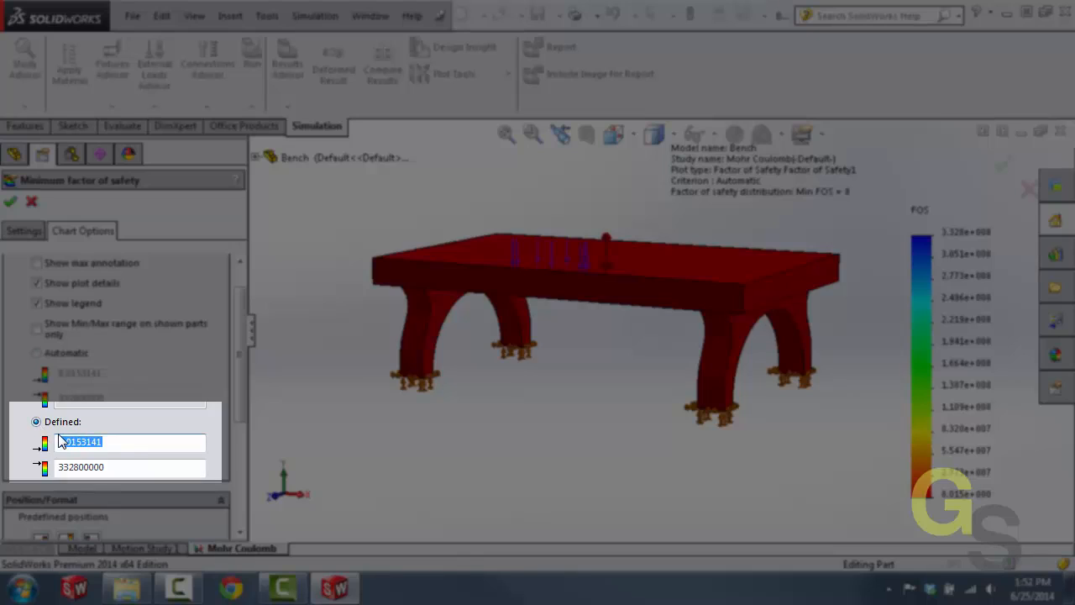
pyautogui.write('1')
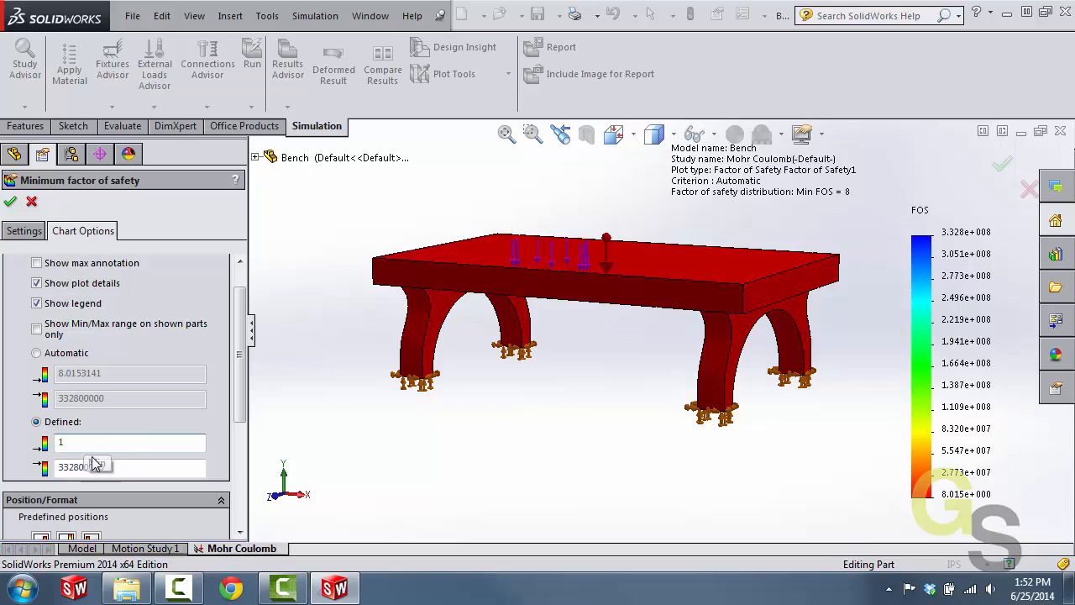
pyautogui.moveTo(95, 466); pyautogui.dragTo(52, 467)
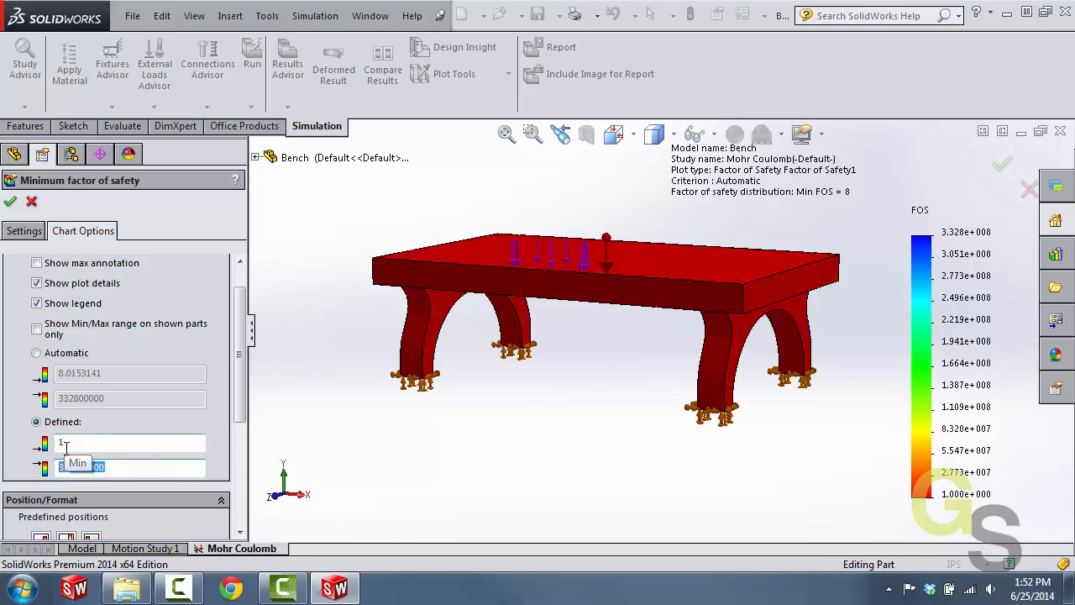
pyautogui.write('30')
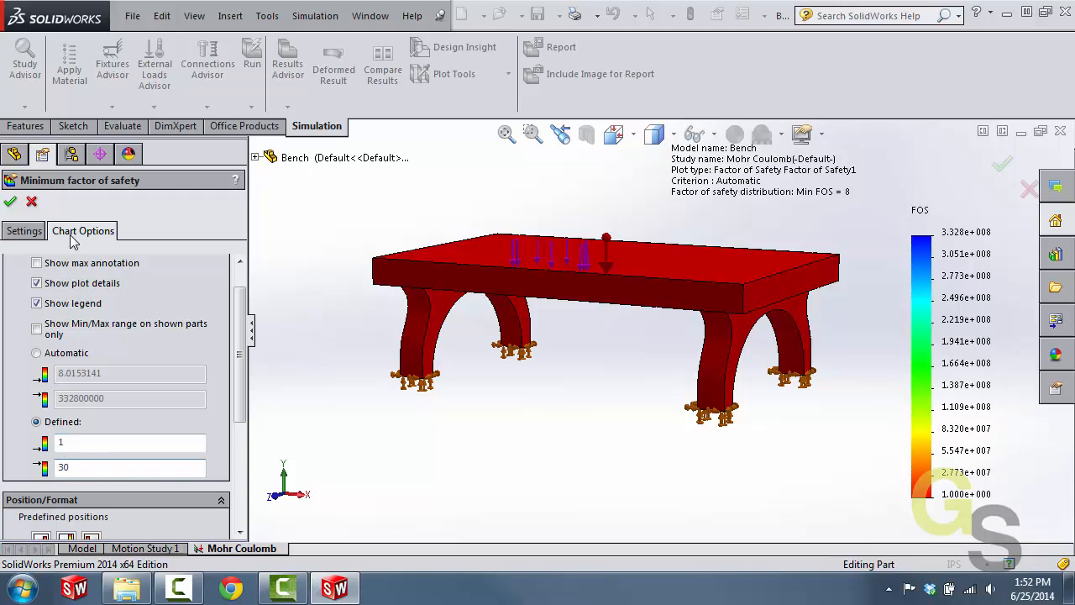
pyautogui.click(11, 203)
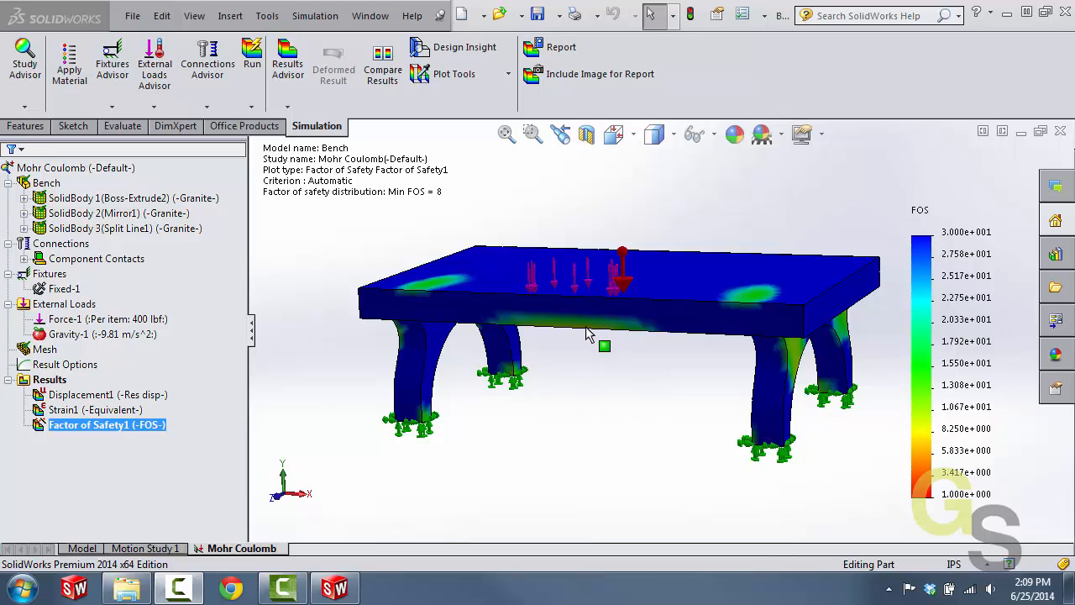
pyautogui.press('Escape')
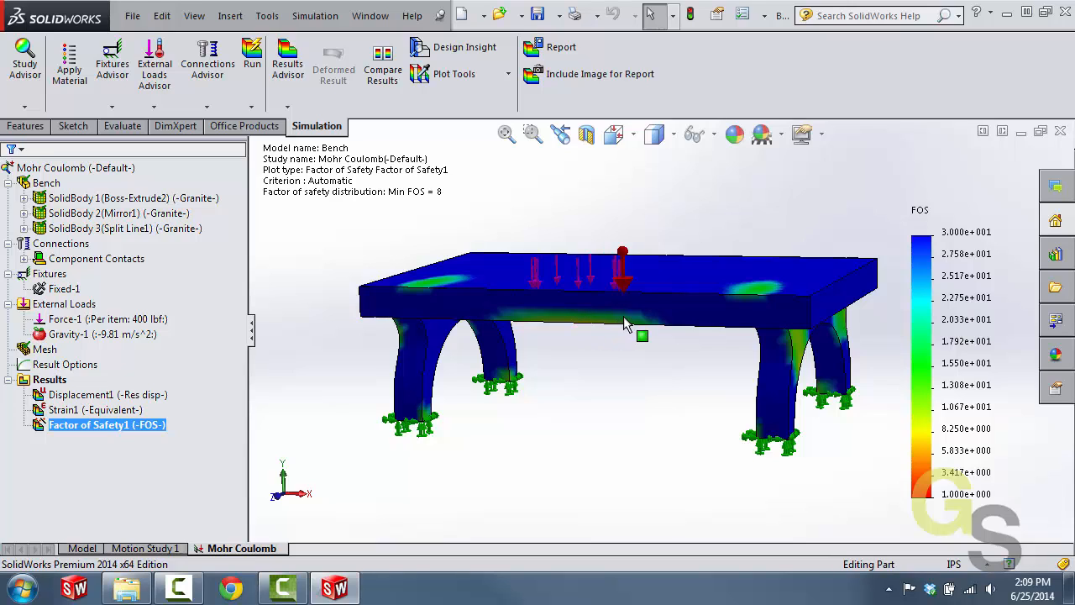
pyautogui.moveTo(580, 359); pyautogui.dragTo(585, 368, button='middle')
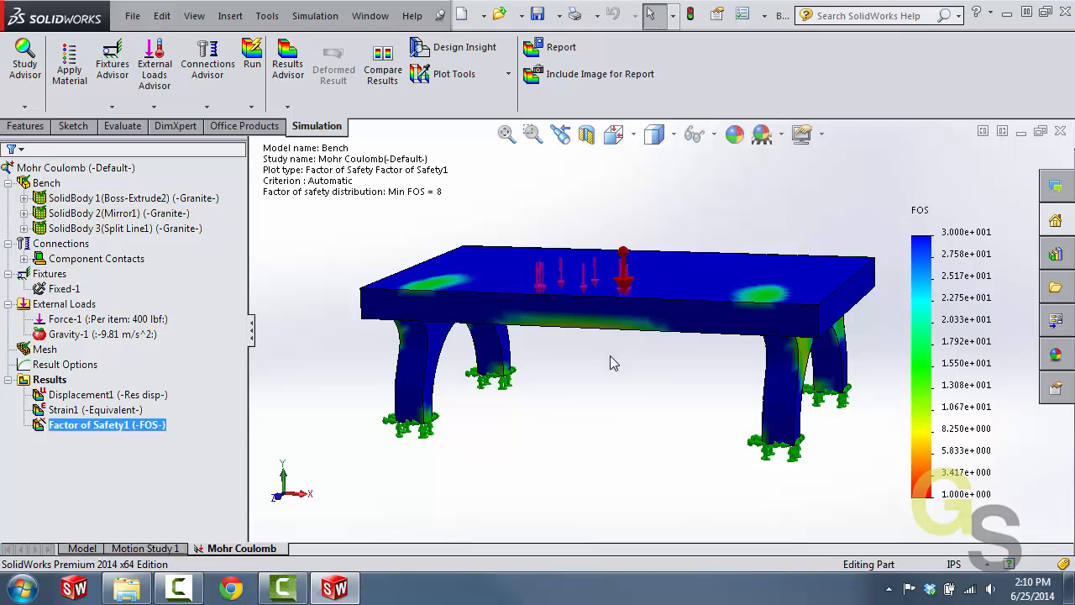
pyautogui.moveTo(609, 364); pyautogui.dragTo(612, 359, button='middle')
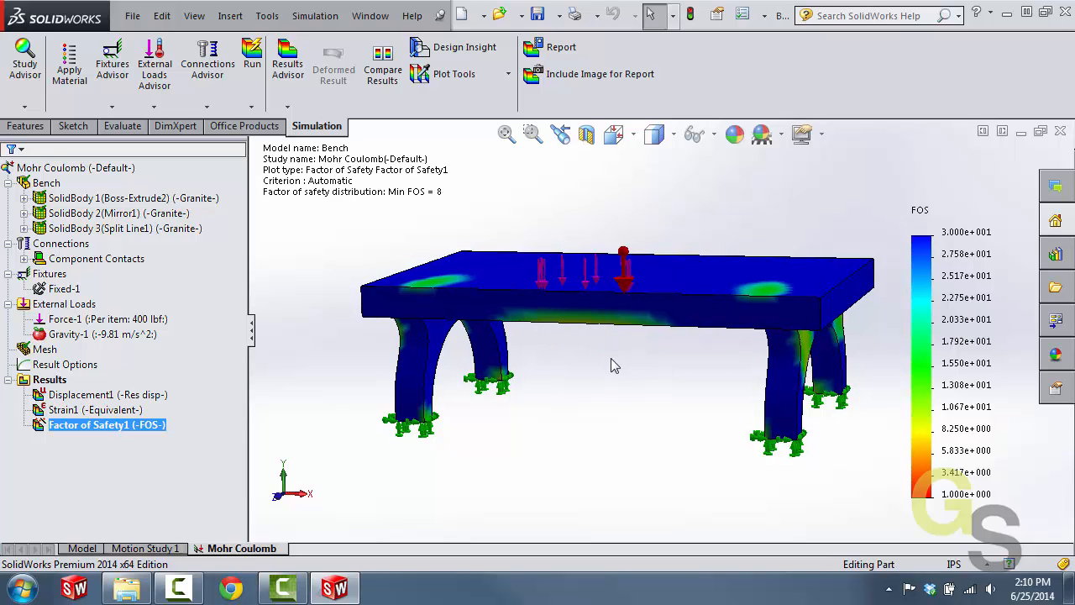